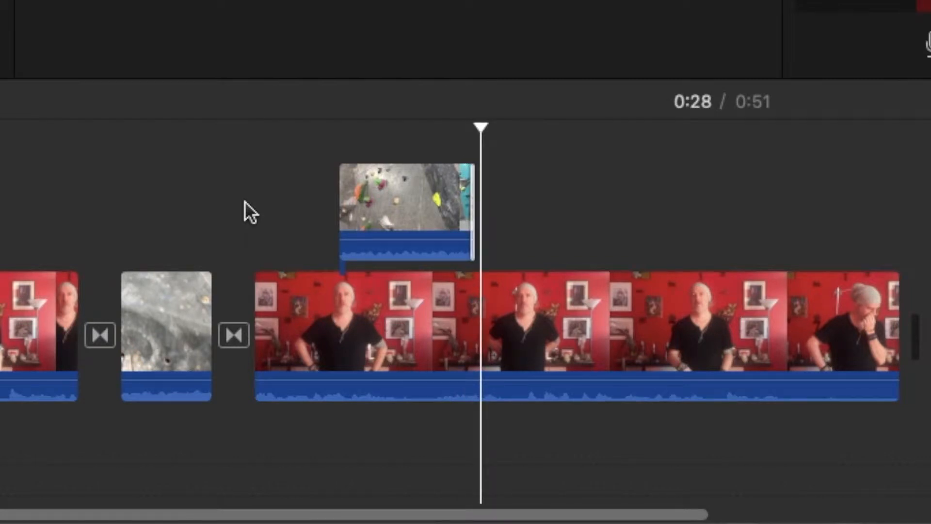
- Mute the climbing-wall cutaway clip and trim its end point a little shorter
{"action": "left_click", "coordinate": [390, 209]}
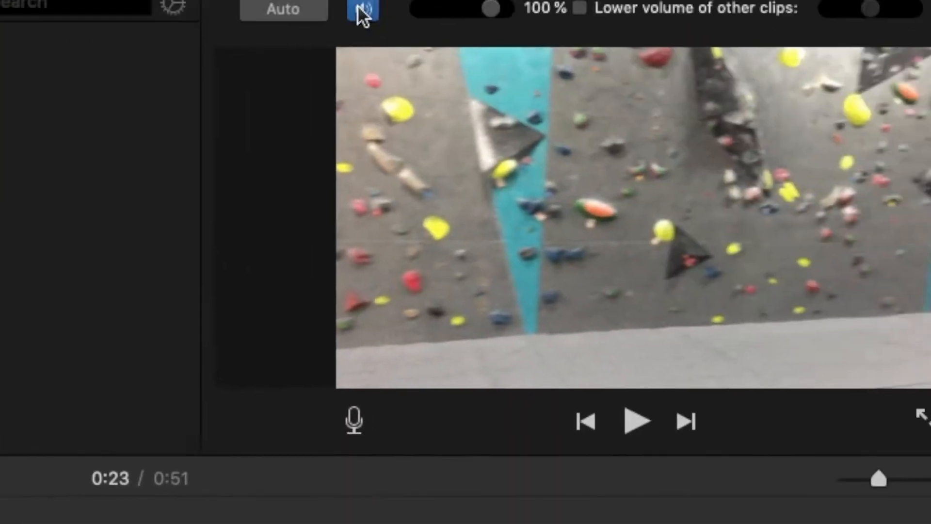
{"action": "left_click", "coordinate": [252, 102]}
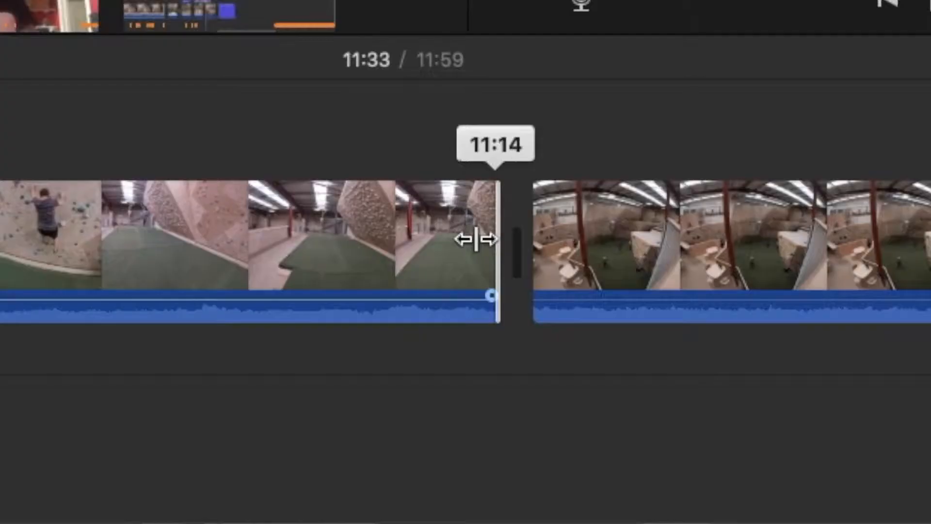
{"action": "mouse_move", "coordinate": [475, 239]}
{"action": "left_mouse_down"}
{"action": "mouse_move", "coordinate": [407, 239]}
{"action": "mouse_move", "coordinate": [464, 241]}
{"action": "left_mouse_up"}
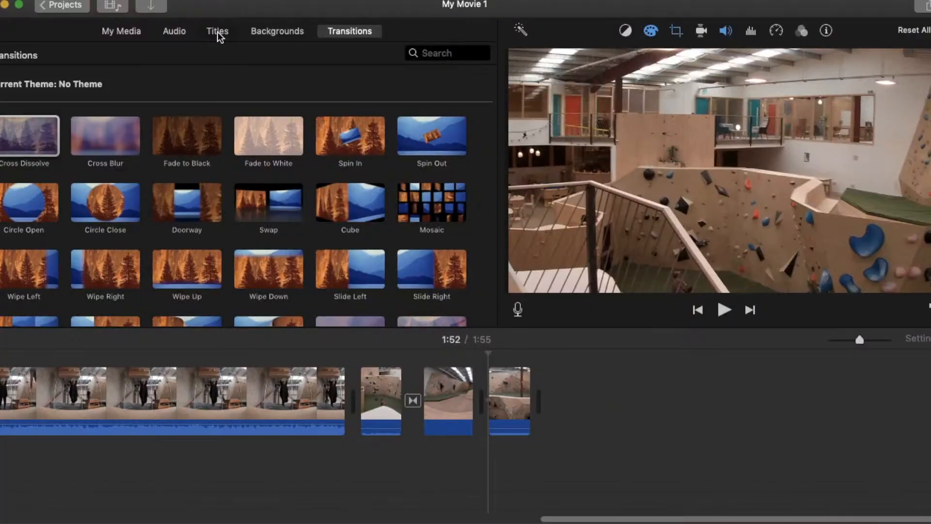
- Add a Centered title at the end of the timeline reading 'Outtakes'
{"action": "left_click", "coordinate": [218, 32]}
{"action": "left_click_drag", "start_coordinate": [341, 279], "coordinate": [480, 407]}
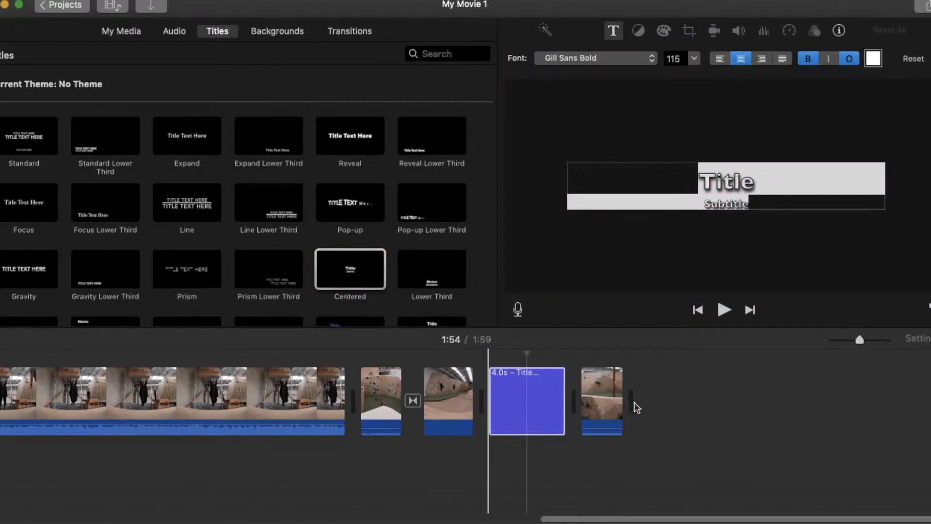
{"action": "left_click_drag", "start_coordinate": [637, 408], "coordinate": [640, 408]}
{"action": "type", "text": "o"}
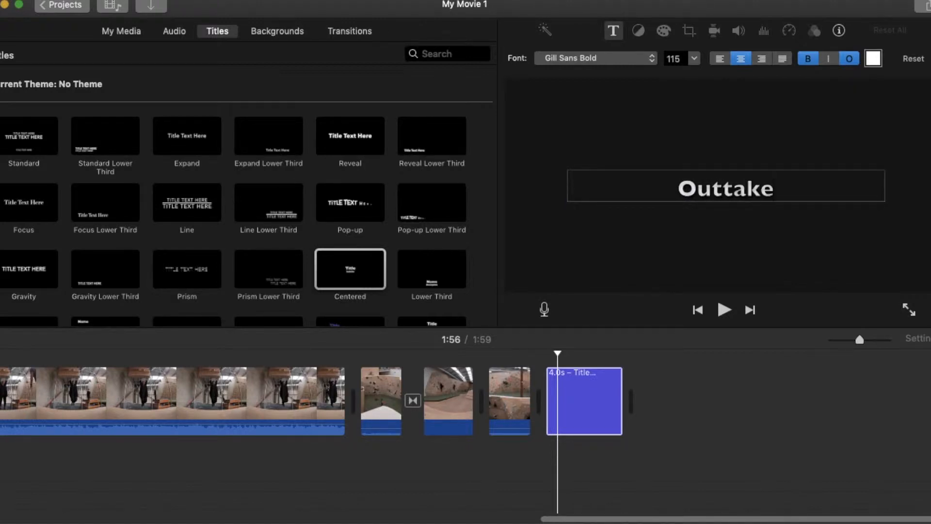
{"action": "type", "text": "s"}
{"action": "key", "text": "super+a"}
- Set the Outtakes title font to Georgia at size 168
{"action": "left_click", "coordinate": [641, 59]}
{"action": "left_click", "coordinate": [571, 436]}
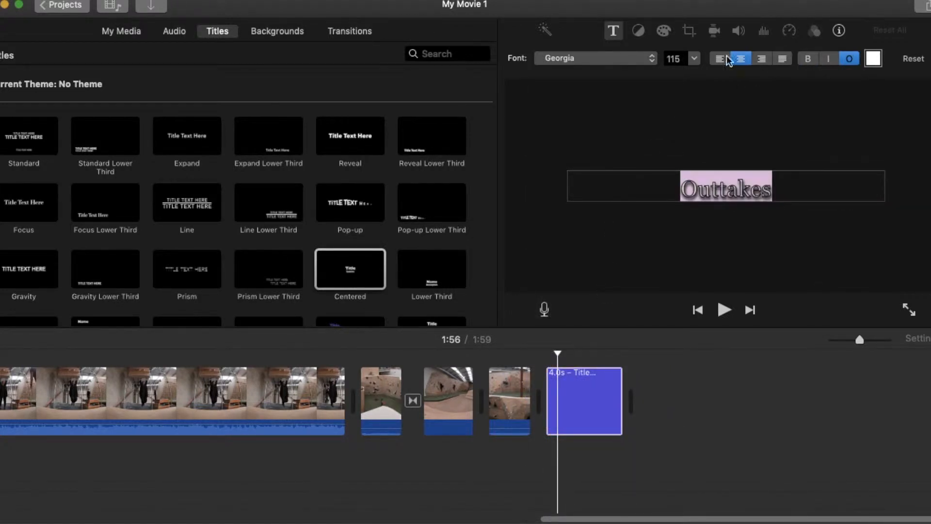
{"action": "left_click", "coordinate": [696, 59]}
{"action": "left_click", "coordinate": [674, 135]}
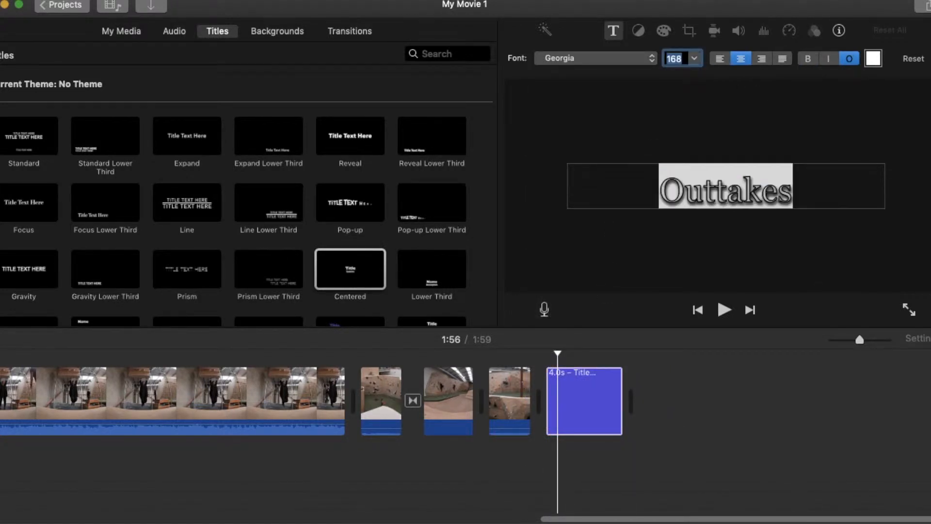
{"action": "key", "text": "Escape"}
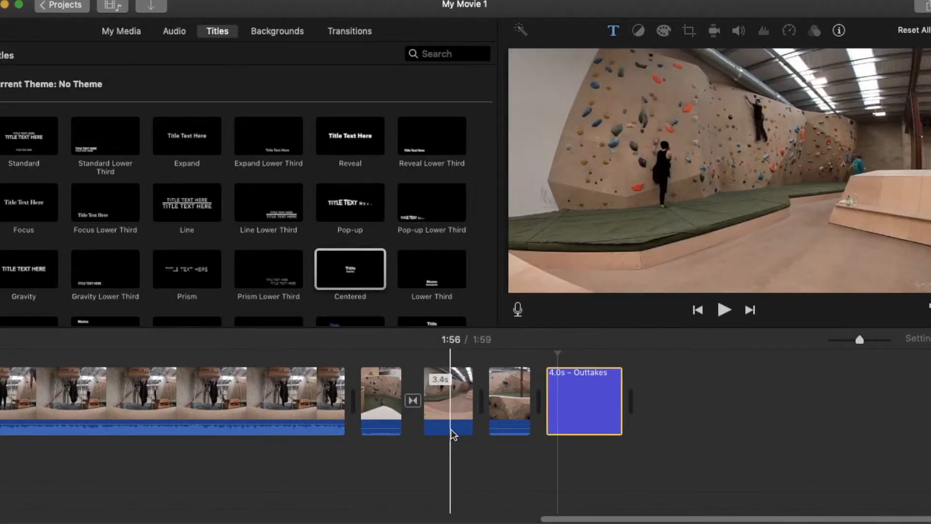
- Overlay a Gravity Lower Third on the 3.4s clip and enter the spotters' names
{"action": "left_click", "coordinate": [450, 416]}
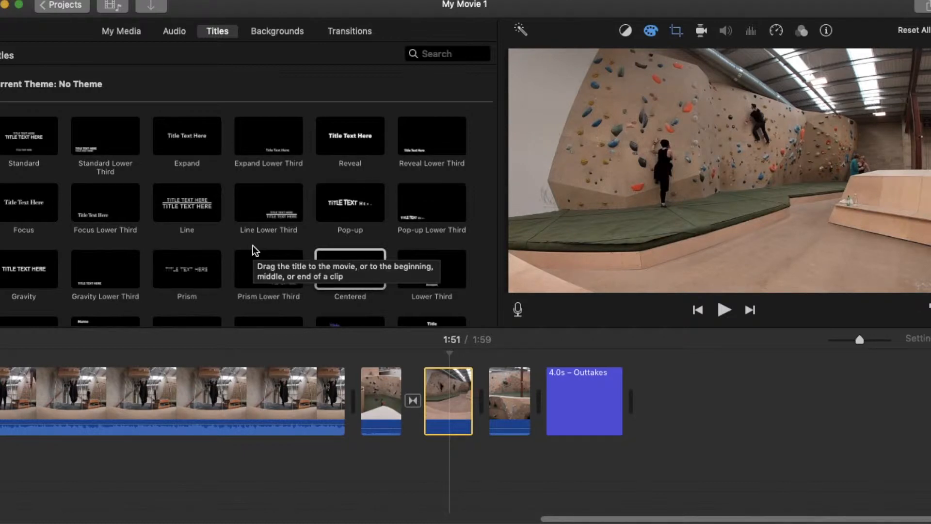
{"action": "left_click_drag", "start_coordinate": [87, 277], "coordinate": [422, 358]}
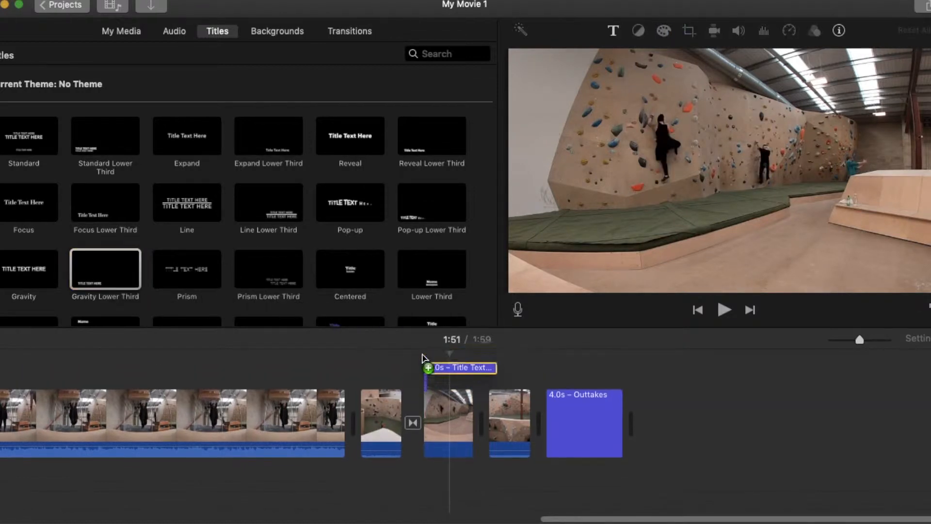
{"action": "left_click_drag", "start_coordinate": [704, 265], "coordinate": [597, 255]}
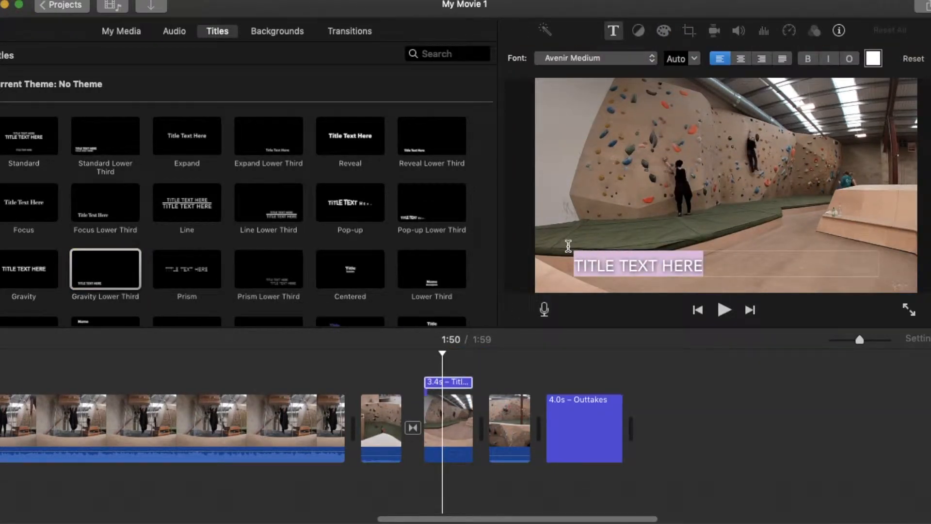
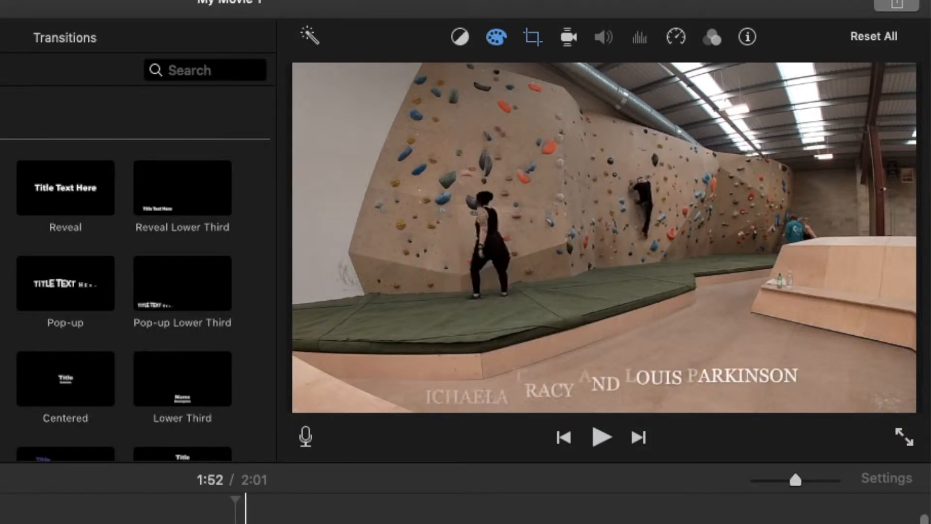
- Set the climbing clip's speed to Slow (25%)
{"action": "left_click", "coordinate": [677, 38]}
{"action": "left_click", "coordinate": [403, 77]}
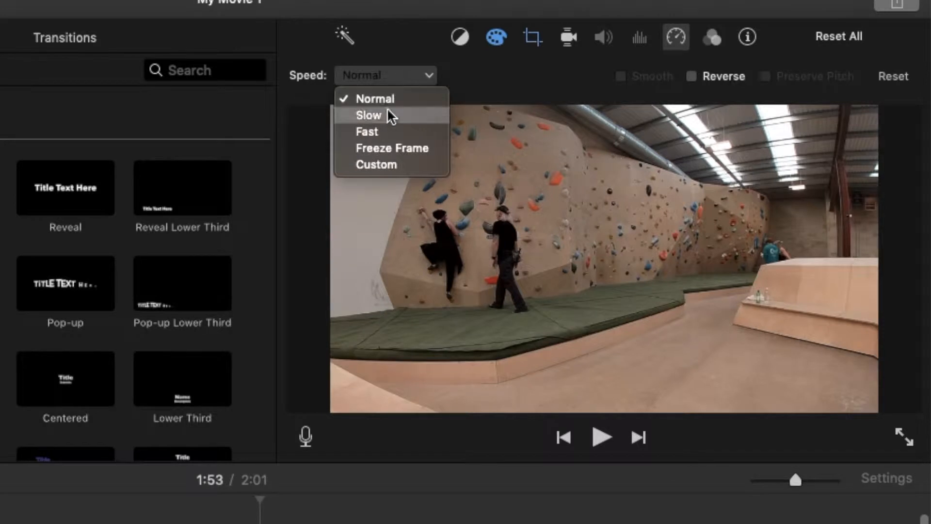
{"action": "left_click", "coordinate": [369, 115]}
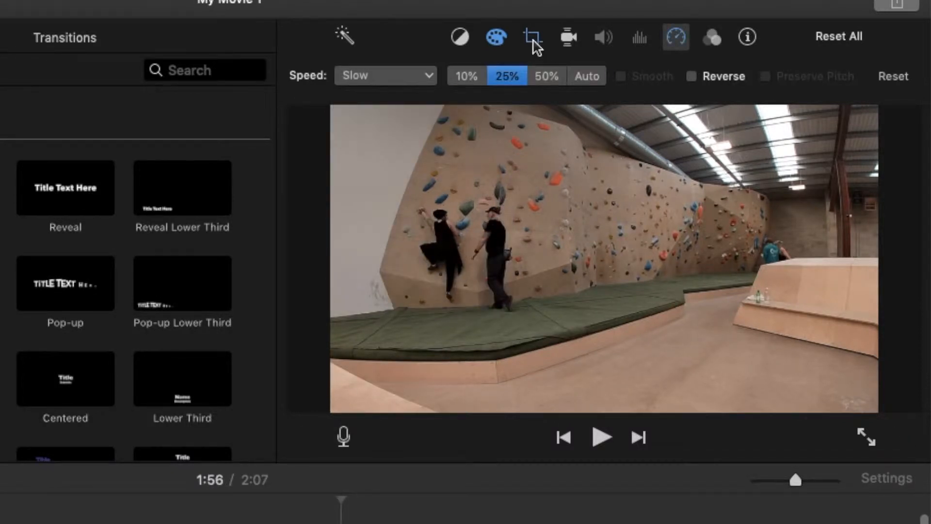
- Crop the clip in closer on the bouldering wall and play it back
{"action": "left_click", "coordinate": [533, 37]}
{"action": "left_click_drag", "start_coordinate": [436, 138], "coordinate": [543, 198]}
{"action": "left_click_drag", "start_coordinate": [597, 262], "coordinate": [606, 247]}
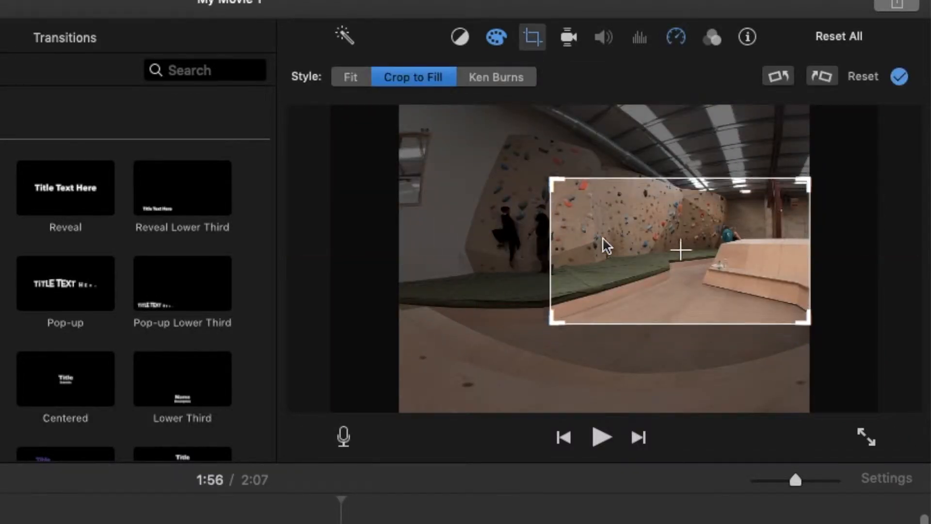
{"action": "key", "text": "space"}
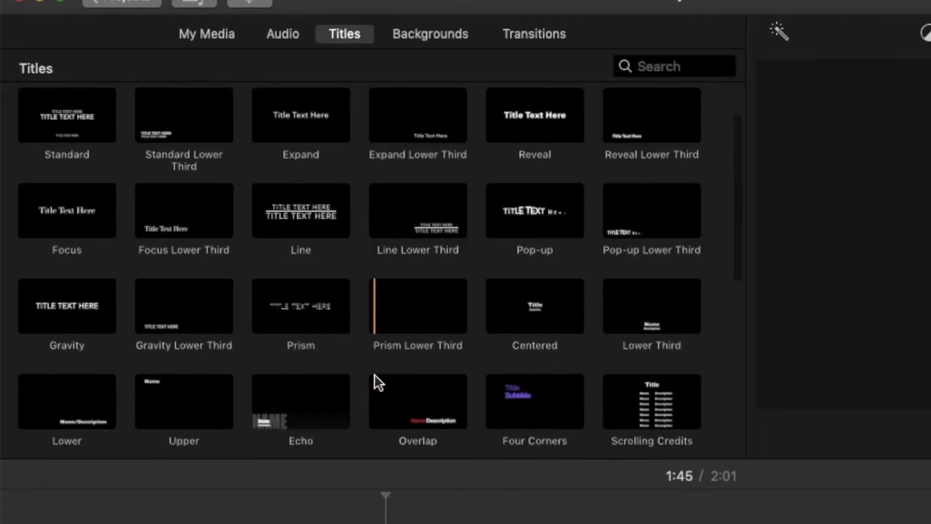
- Place a Pixie Dust title at the start of the climbing clip and preview the sparkle
{"action": "scroll", "coordinate": [379, 380], "scroll_direction": "down", "scroll_amount": 5}
{"action": "scroll", "coordinate": [378, 382], "scroll_direction": "down", "scroll_amount": 3}
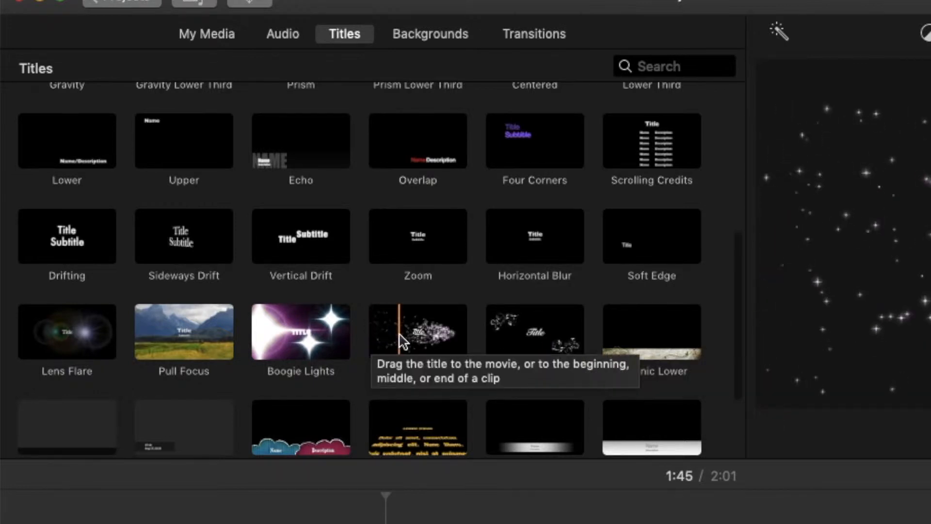
{"action": "left_click_drag", "start_coordinate": [402, 342], "coordinate": [380, 523]}
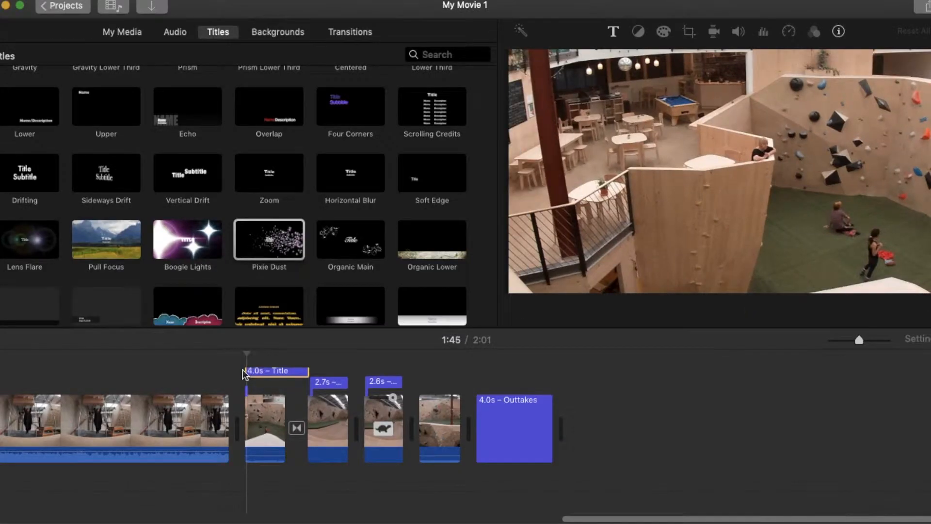
{"action": "left_click_drag", "start_coordinate": [245, 375], "coordinate": [245, 383]}
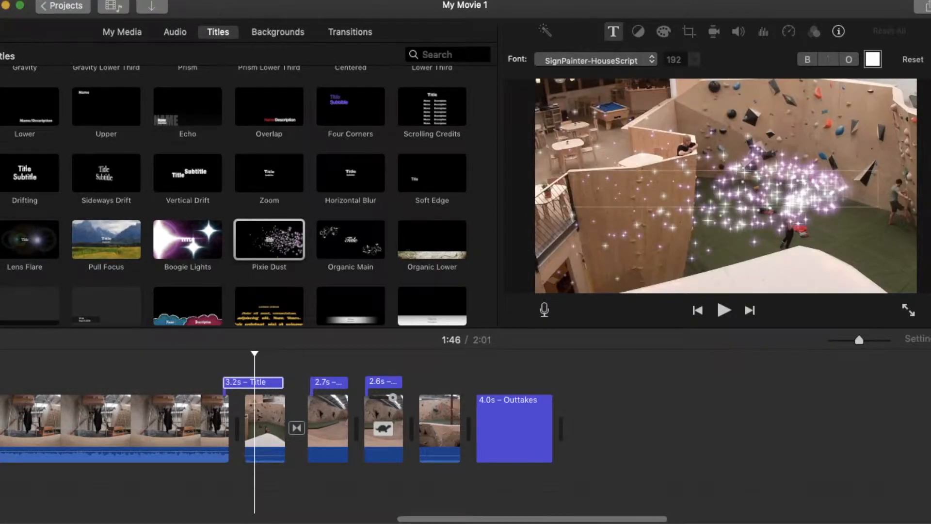
{"action": "key", "text": "space"}
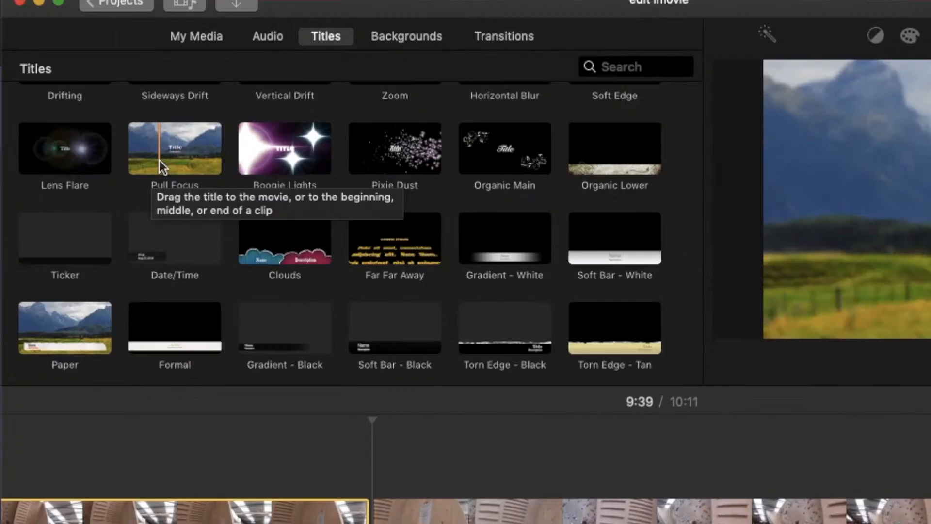
- Add a Pull Focus title over the climbing footage and preview it
{"action": "left_click_drag", "start_coordinate": [115, 146], "coordinate": [361, 314]}
{"action": "left_click_drag", "start_coordinate": [511, 403], "coordinate": [509, 470]}
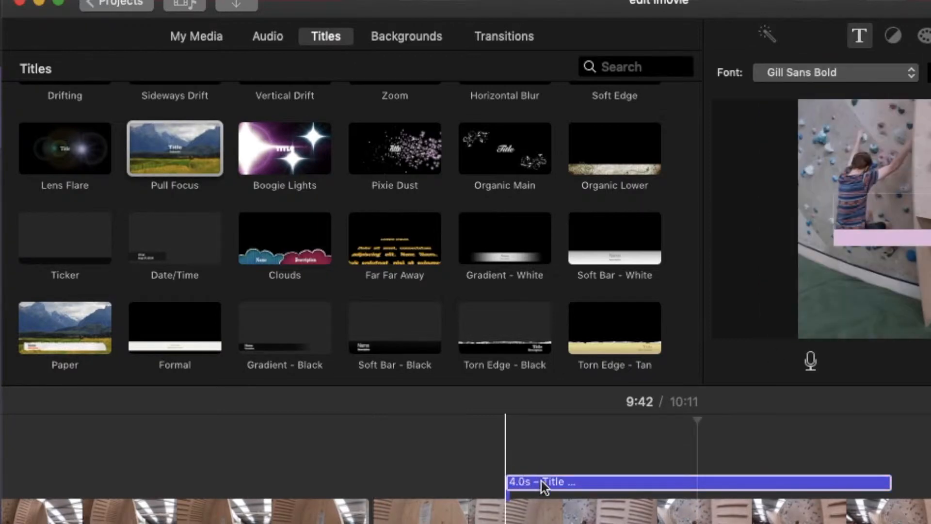
{"action": "key", "text": "space"}
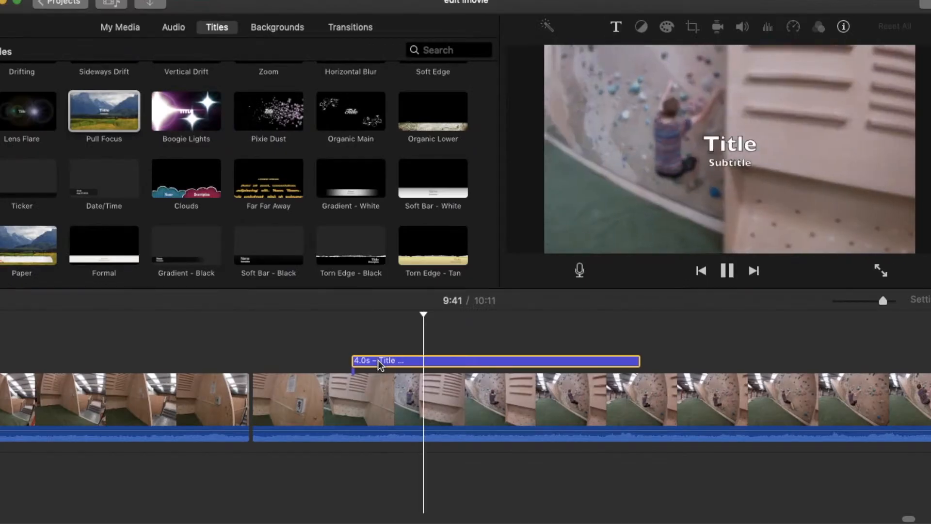
{"action": "key", "text": "space"}
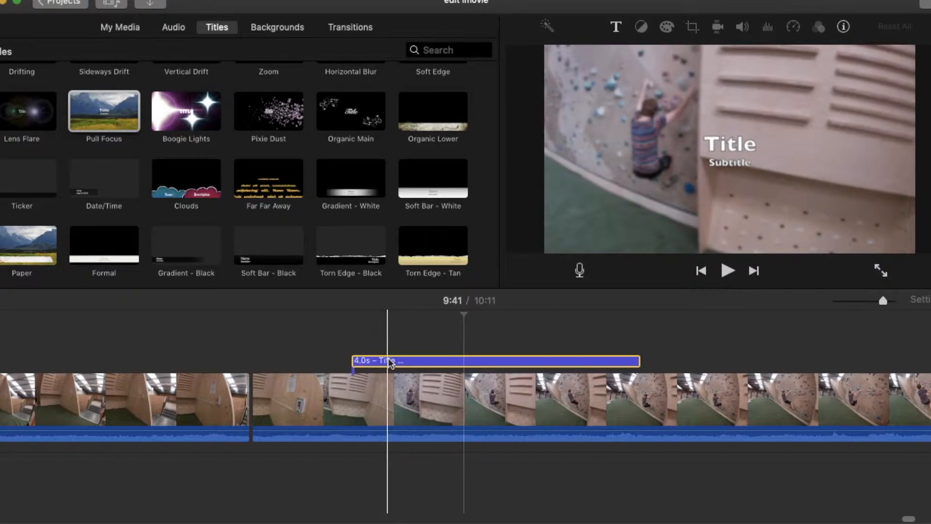
- Delete all of the Pull Focus title's placeholder text
{"action": "double_click", "coordinate": [390, 363]}
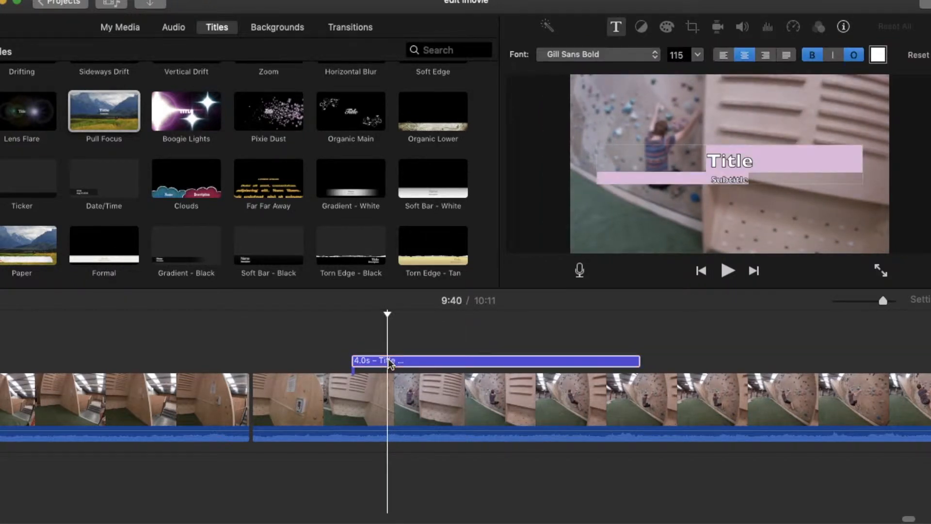
{"action": "key", "text": "BackSpace"}
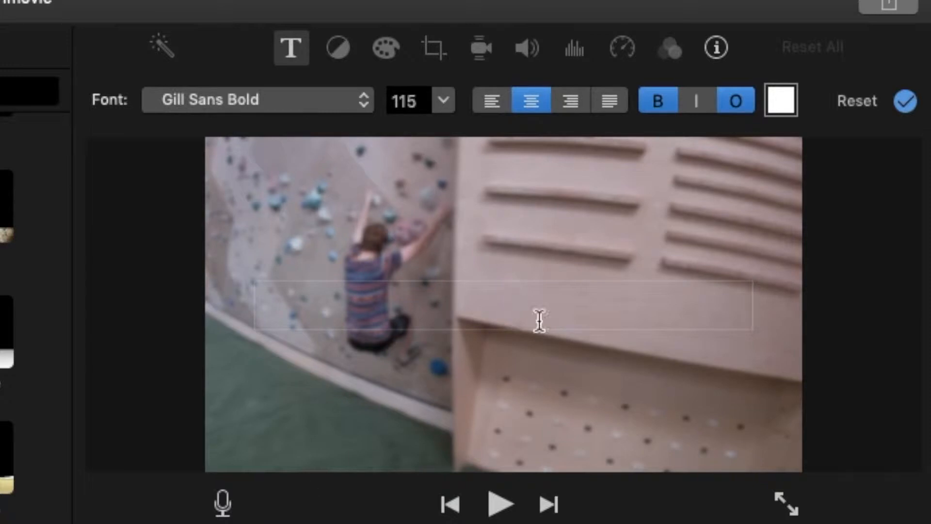
{"action": "left_click", "coordinate": [906, 102]}
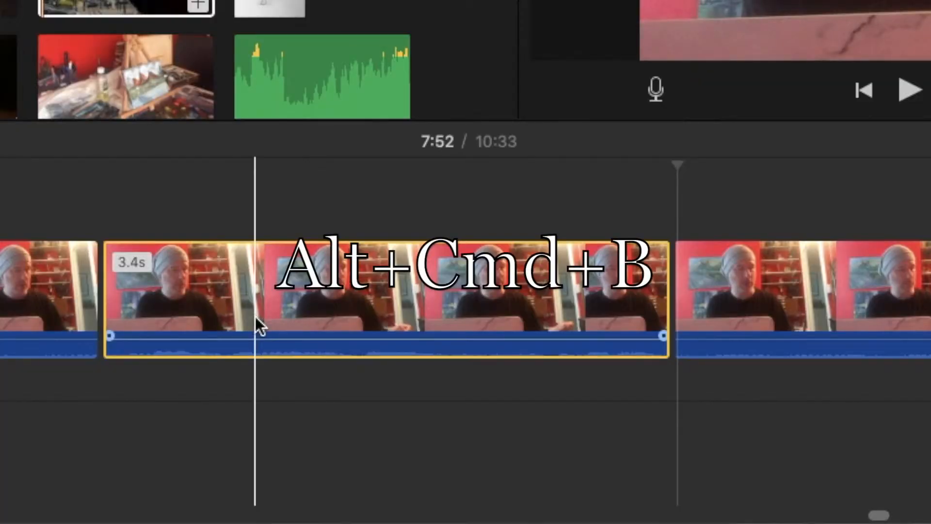
- Detach the 3.4s talking-head clip's audio and shift it slightly earlier
{"action": "right_click", "coordinate": [256, 317]}
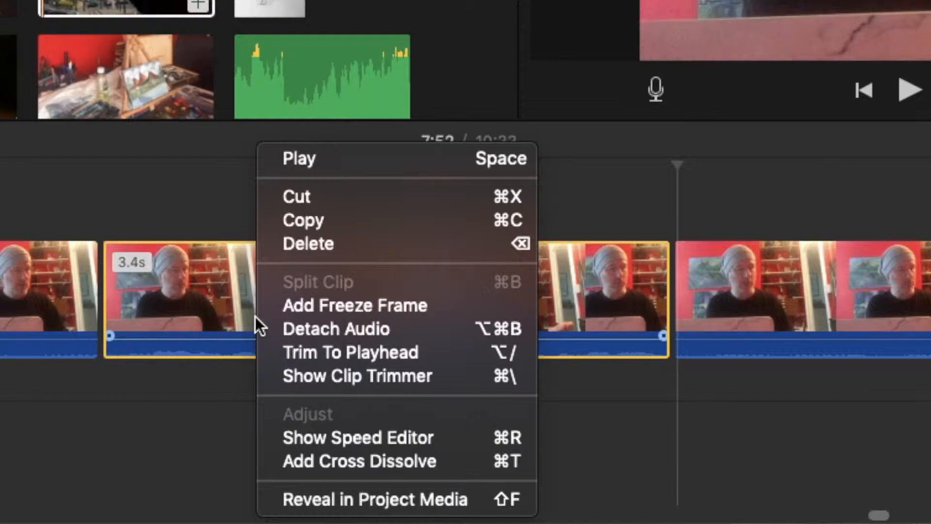
{"action": "left_click", "coordinate": [290, 330]}
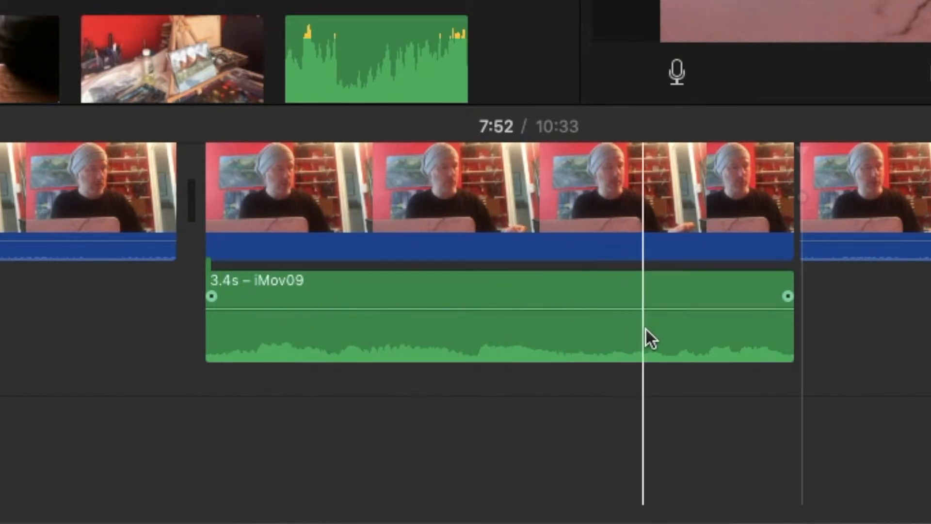
{"action": "left_click_drag", "start_coordinate": [276, 328], "coordinate": [203, 336]}
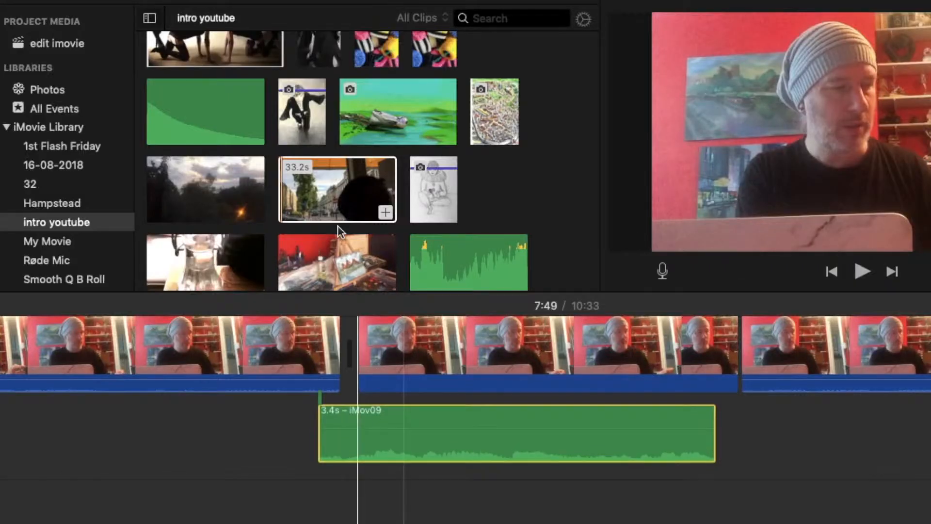
- Insert the 24.6s sunset sky clip after the talking head, deleting all but its opening seconds
{"action": "left_click", "coordinate": [320, 197]}
{"action": "left_click_drag", "start_coordinate": [189, 195], "coordinate": [351, 329]}
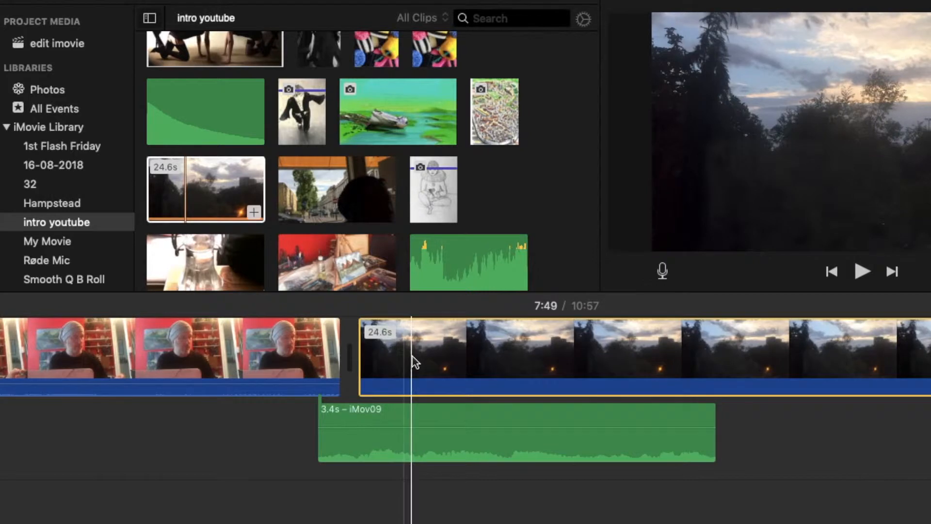
{"action": "scroll", "coordinate": [412, 362], "scroll_direction": "right", "scroll_amount": 10}
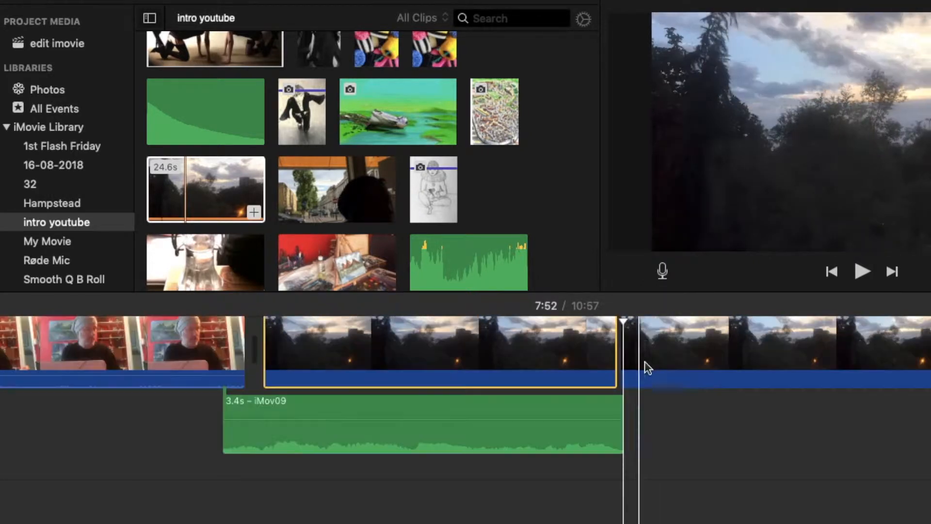
{"action": "left_click", "coordinate": [656, 368]}
{"action": "key", "text": "Delete"}
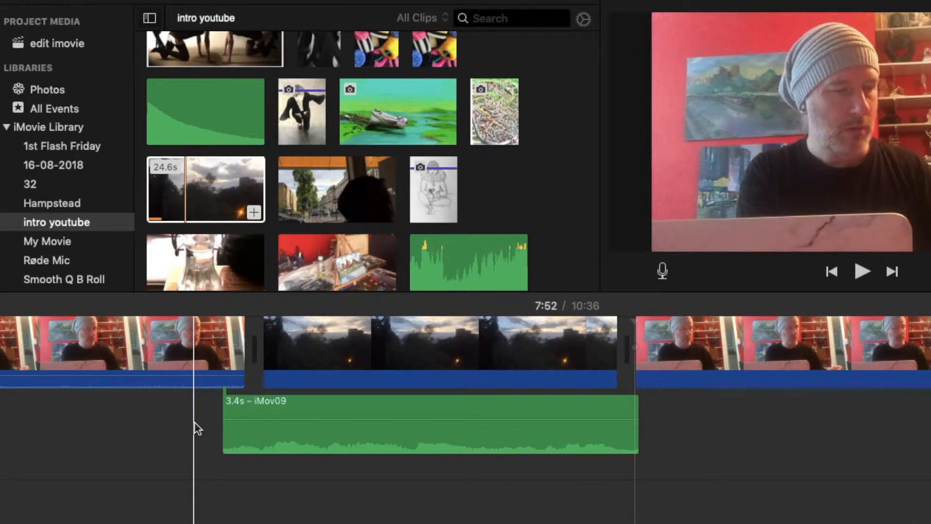
{"action": "key", "text": "space"}
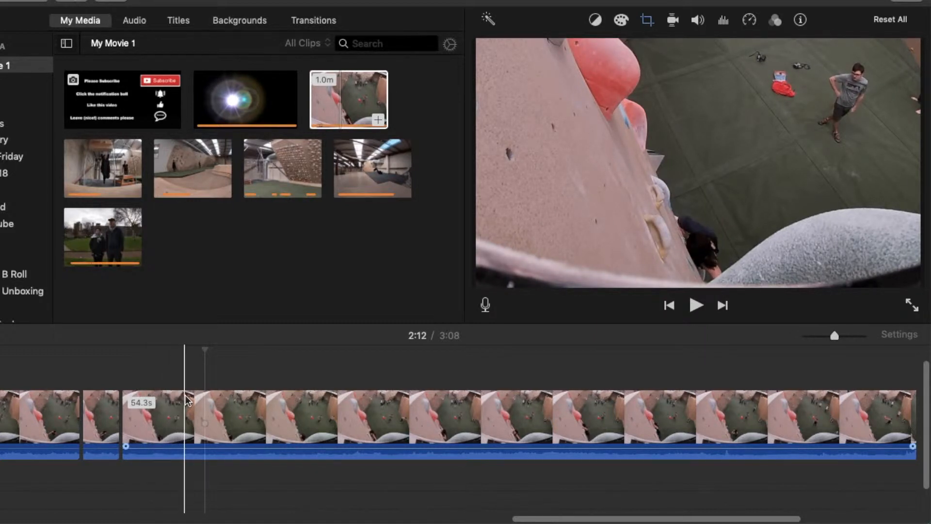
- Split the 54.3s climbing clip and trim the new 45.8s clip's start to 43.2s
{"action": "left_click", "coordinate": [246, 410]}
{"action": "key", "text": "super+b"}
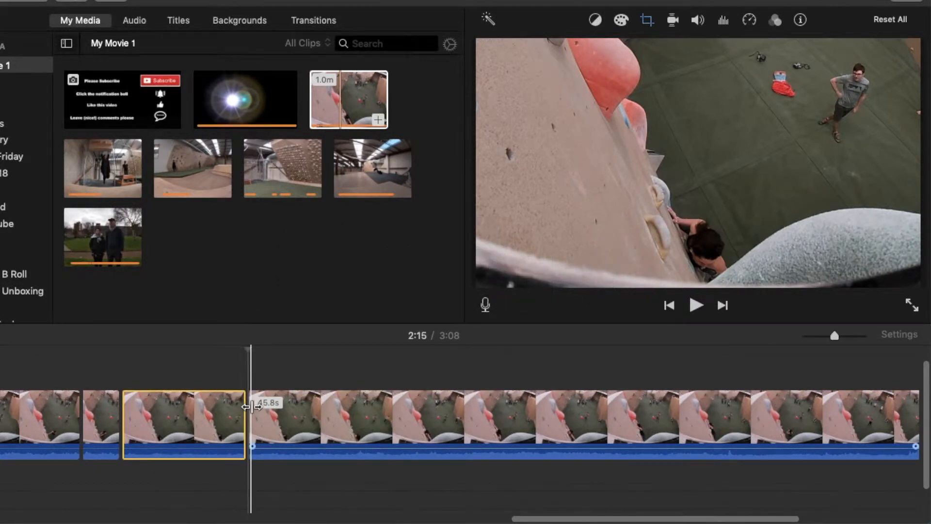
{"action": "left_click_drag", "start_coordinate": [248, 405], "coordinate": [350, 417]}
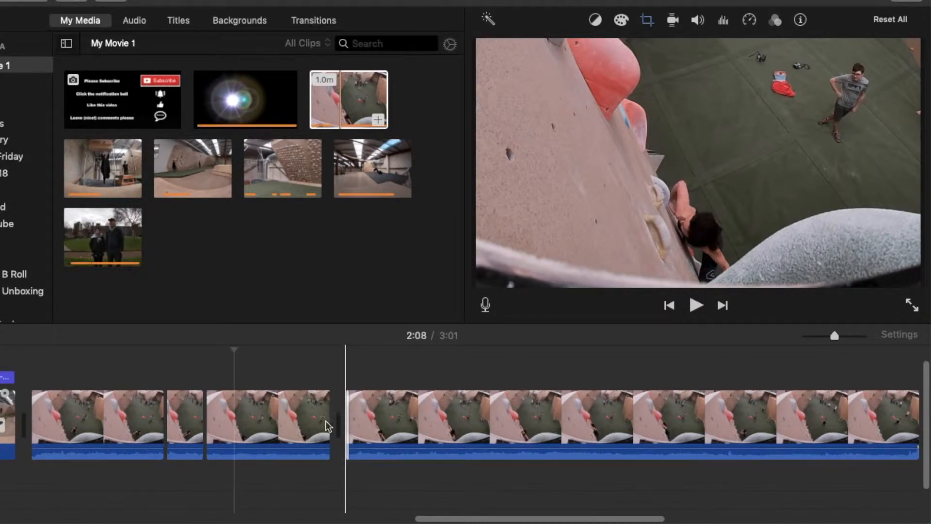
- Split the 39.2s clip, trim starts to 29.3s and 17.9s, and play back
{"action": "scroll", "coordinate": [306, 434], "scroll_direction": "right", "scroll_amount": 6}
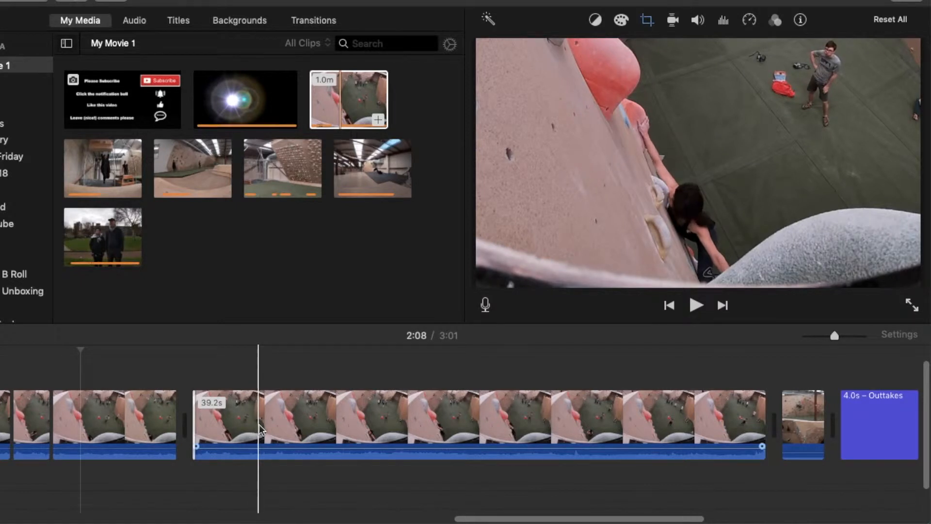
{"action": "left_click", "coordinate": [286, 431]}
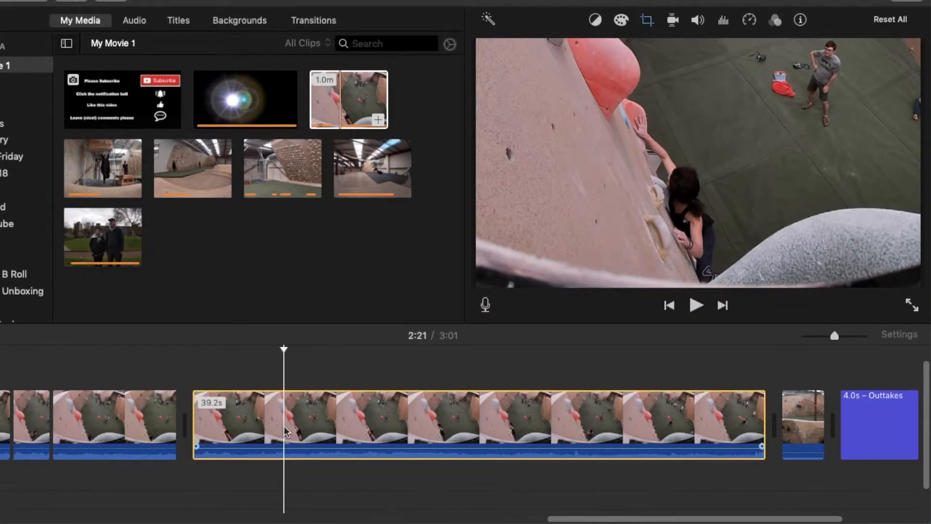
{"action": "key", "text": "super+b"}
{"action": "left_click_drag", "start_coordinate": [290, 426], "coordinate": [441, 439]}
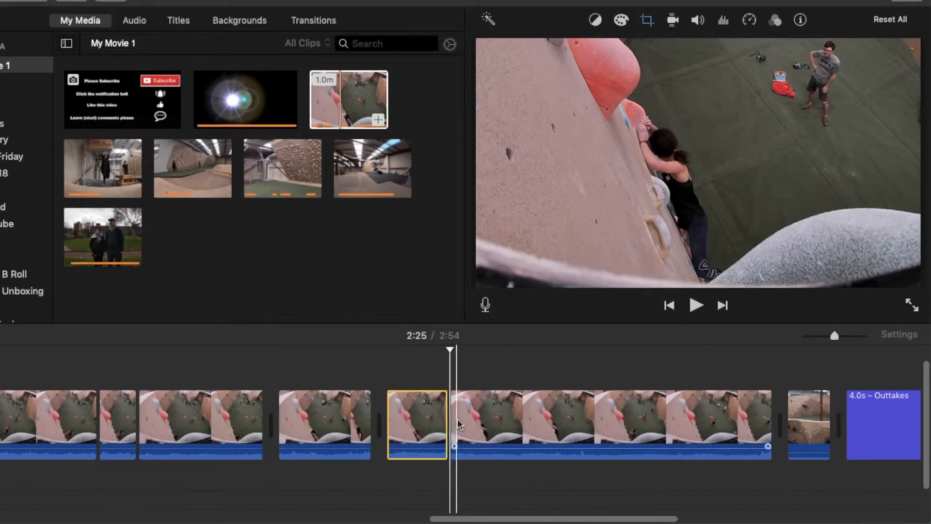
{"action": "left_click_drag", "start_coordinate": [456, 420], "coordinate": [732, 418]}
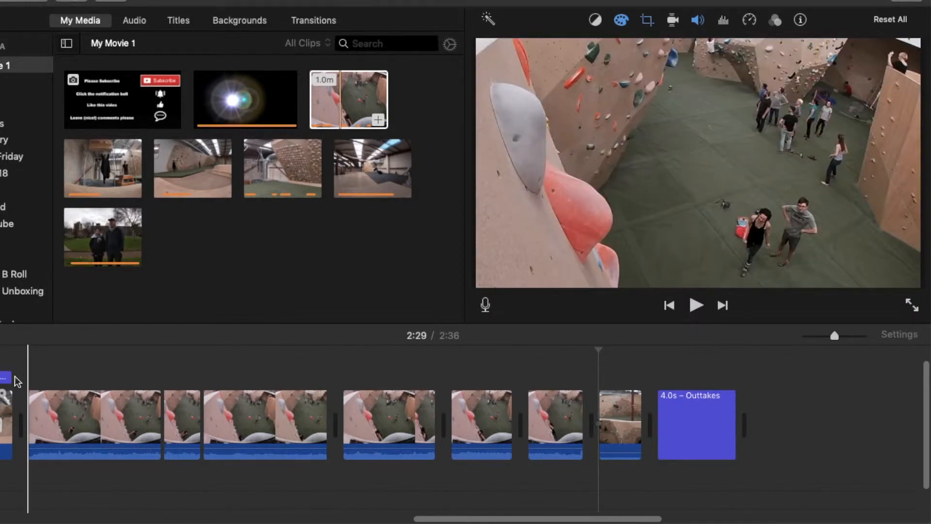
{"action": "key", "text": "space"}
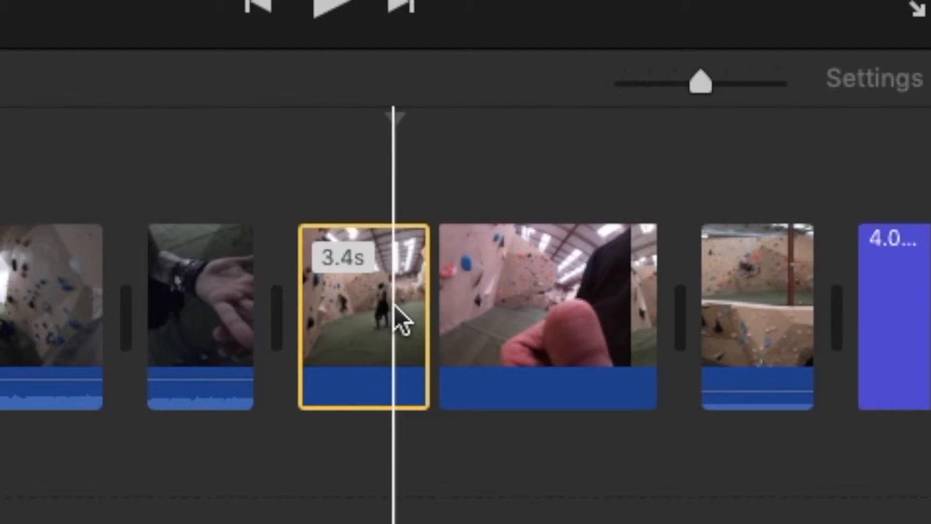
- Freeze-frame the 3.4s gym clip, then split off a short fast-clip piece and set it to Normal speed
{"action": "right_click", "coordinate": [394, 305]}
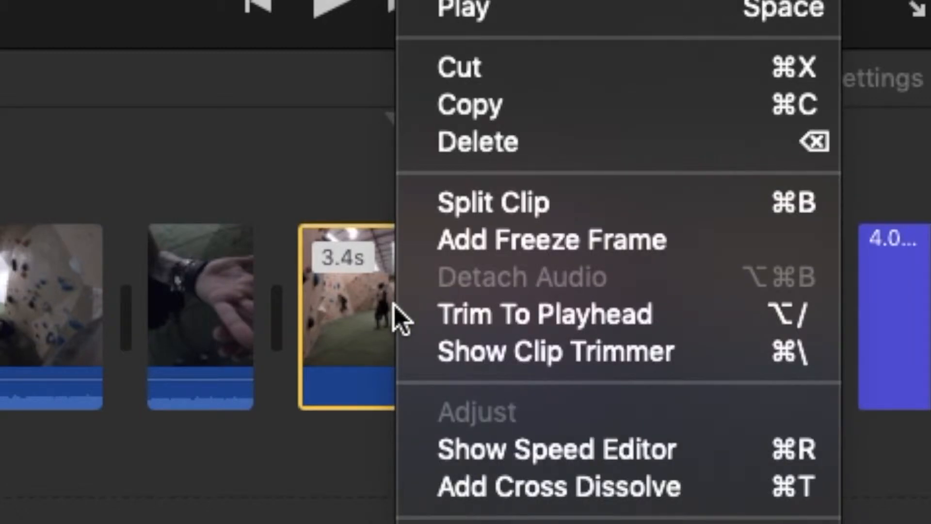
{"action": "left_click", "coordinate": [449, 242]}
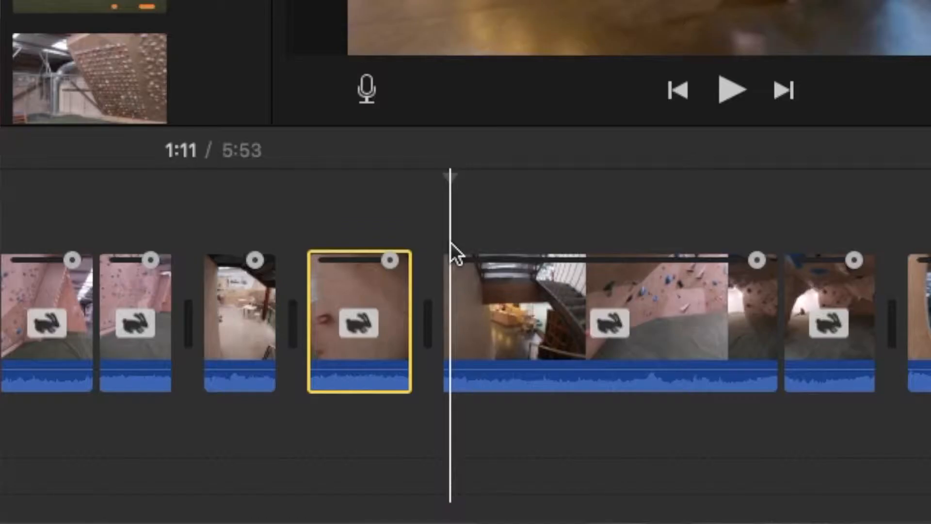
{"action": "key", "text": "super+b"}
{"action": "left_click", "coordinate": [459, 284]}
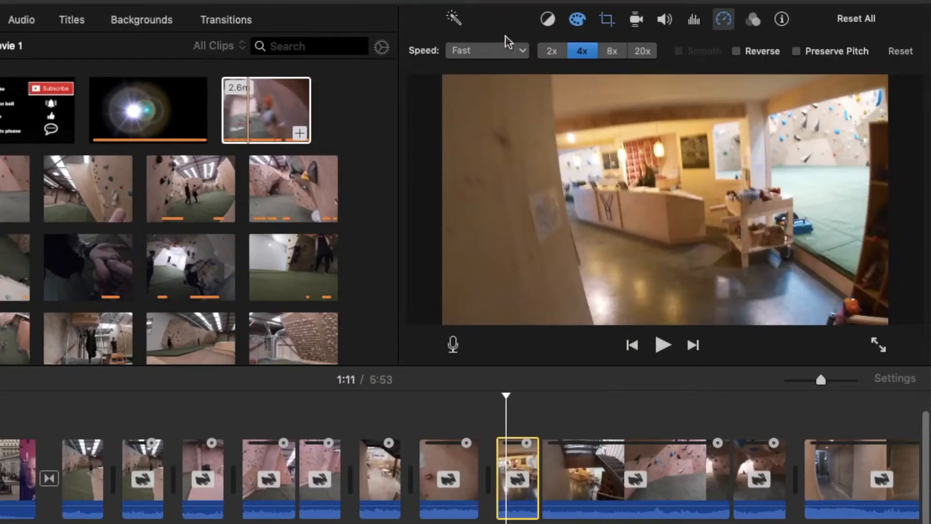
{"action": "left_click", "coordinate": [505, 52]}
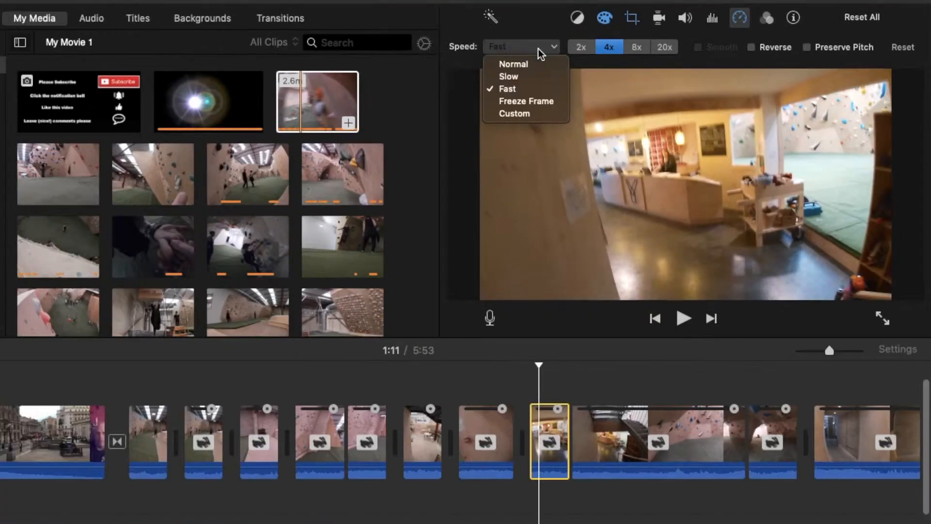
{"action": "left_click", "coordinate": [534, 62]}
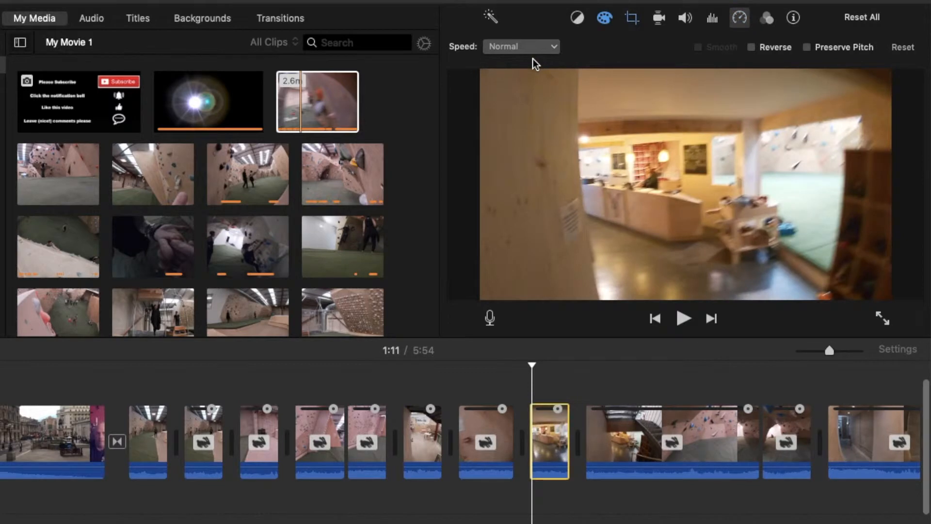
{"action": "key", "text": "space"}
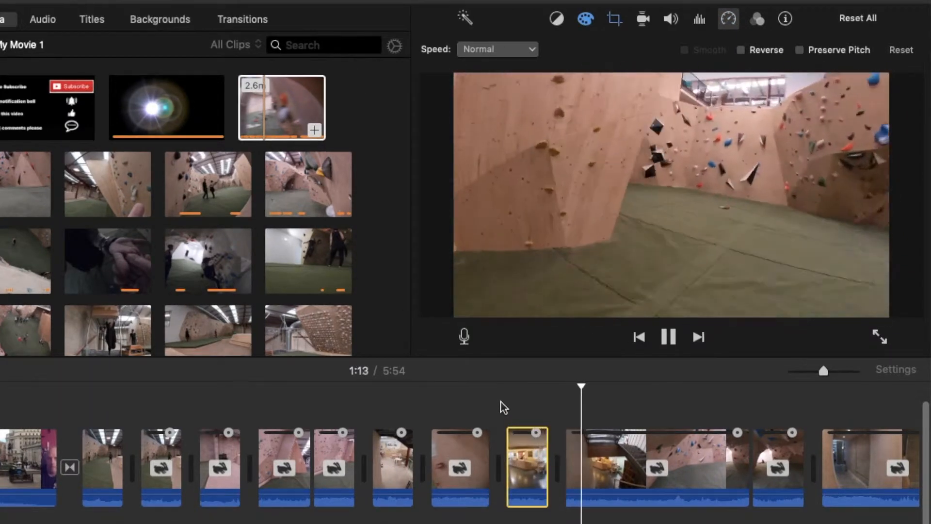
{"action": "key", "text": "space"}
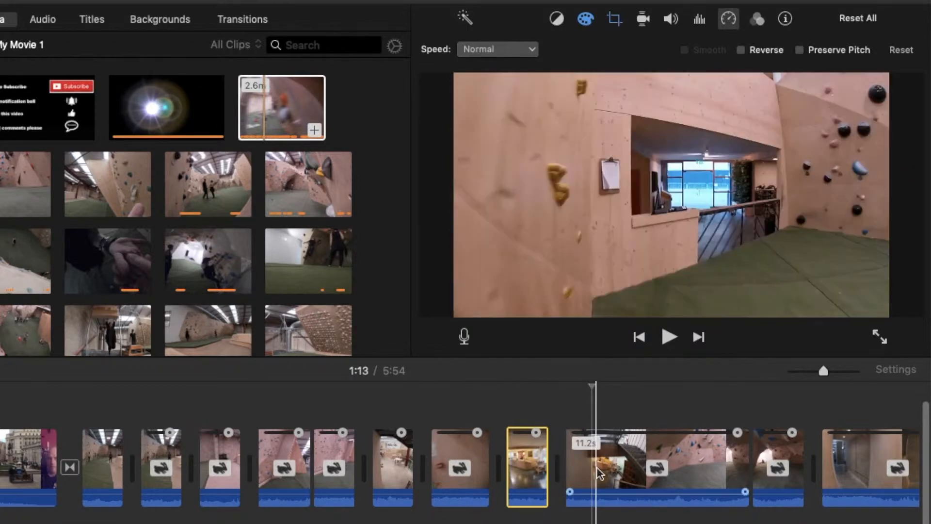
{"action": "left_click", "coordinate": [597, 461]}
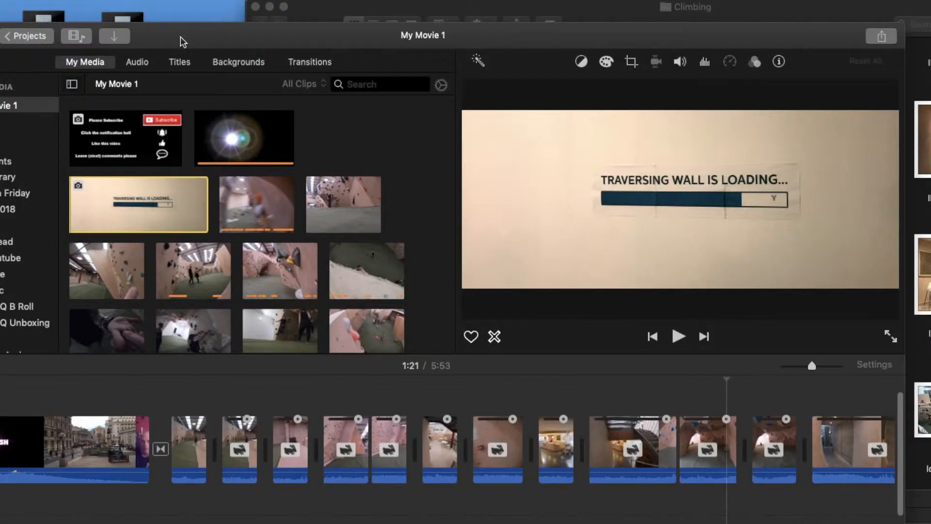
- Place the TRAVERSING WALL IS LOADING photo into the main storyline, trimmed to about 2 seconds
{"action": "left_click_drag", "start_coordinate": [180, 42], "coordinate": [181, 18]}
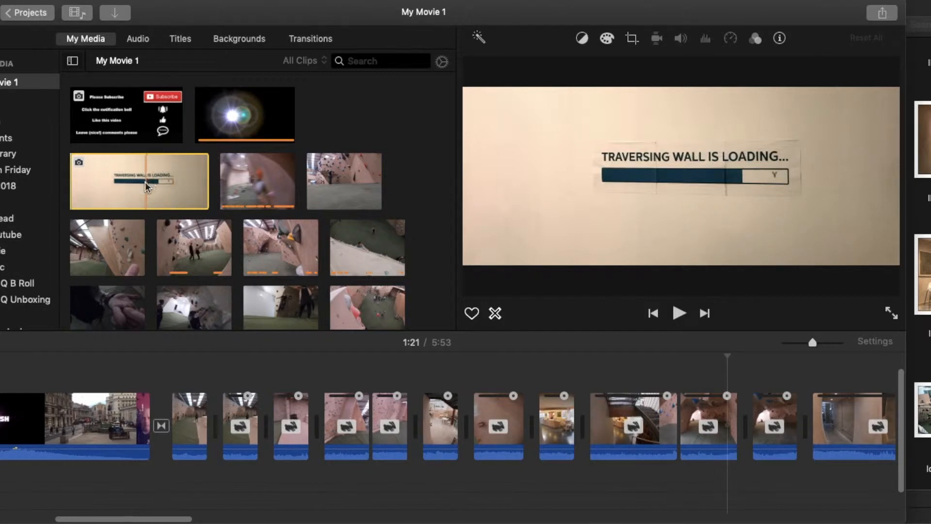
{"action": "left_click_drag", "start_coordinate": [151, 188], "coordinate": [708, 373]}
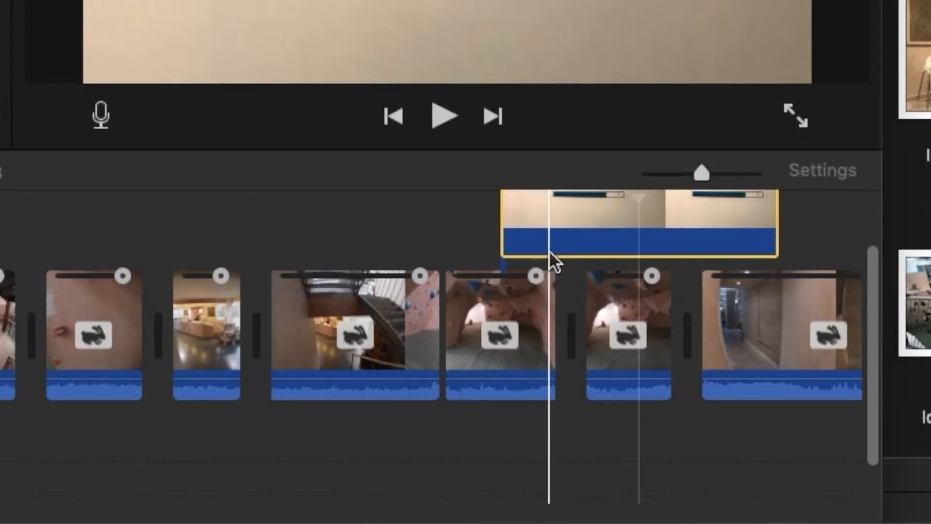
{"action": "left_click_drag", "start_coordinate": [775, 217], "coordinate": [621, 252]}
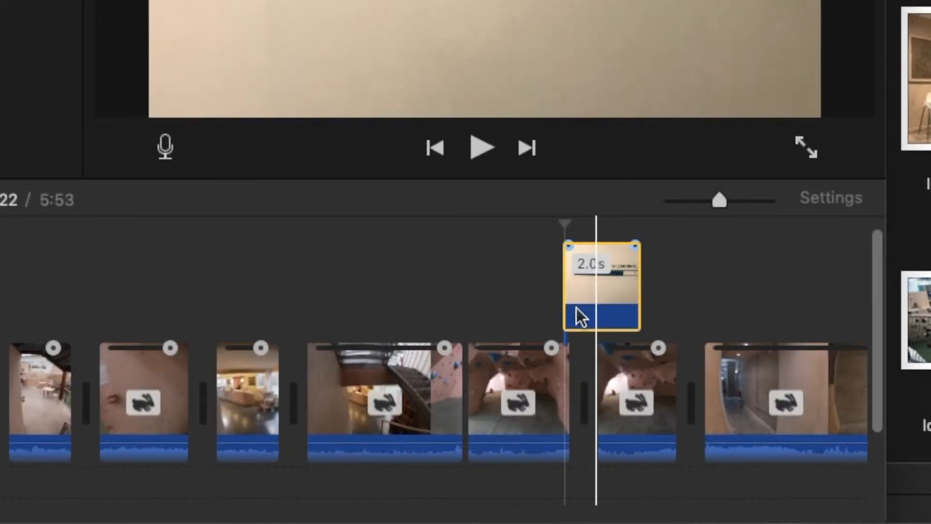
{"action": "left_click_drag", "start_coordinate": [581, 318], "coordinate": [582, 388]}
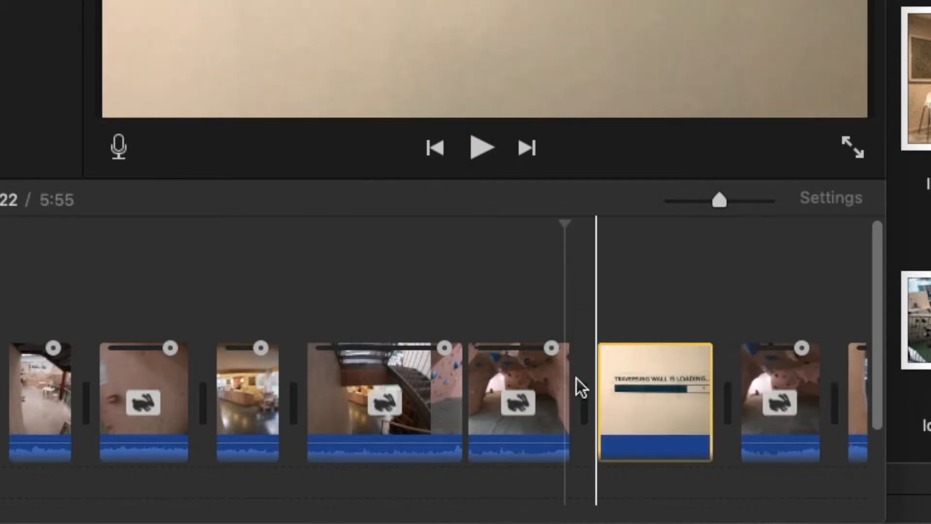
{"action": "left_click_drag", "start_coordinate": [706, 389], "coordinate": [607, 391]}
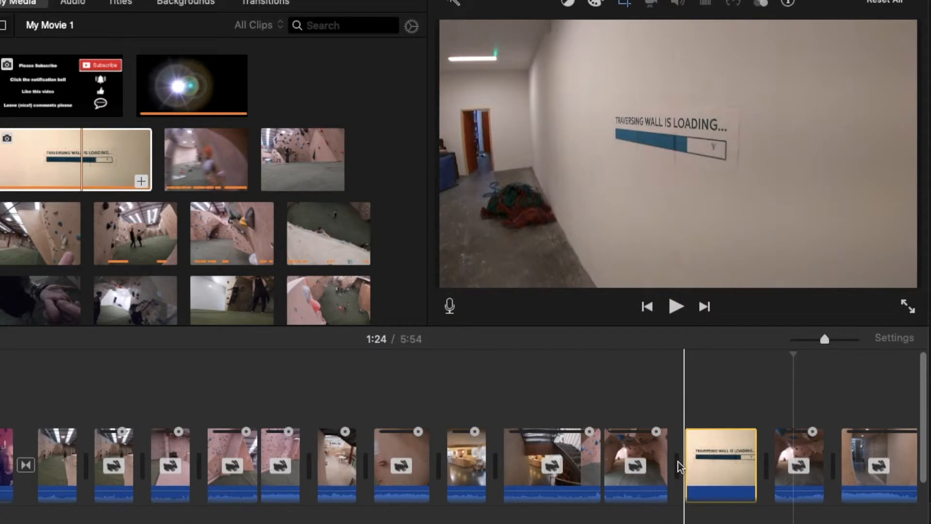
{"action": "left_click_drag", "start_coordinate": [687, 463], "coordinate": [659, 458]}
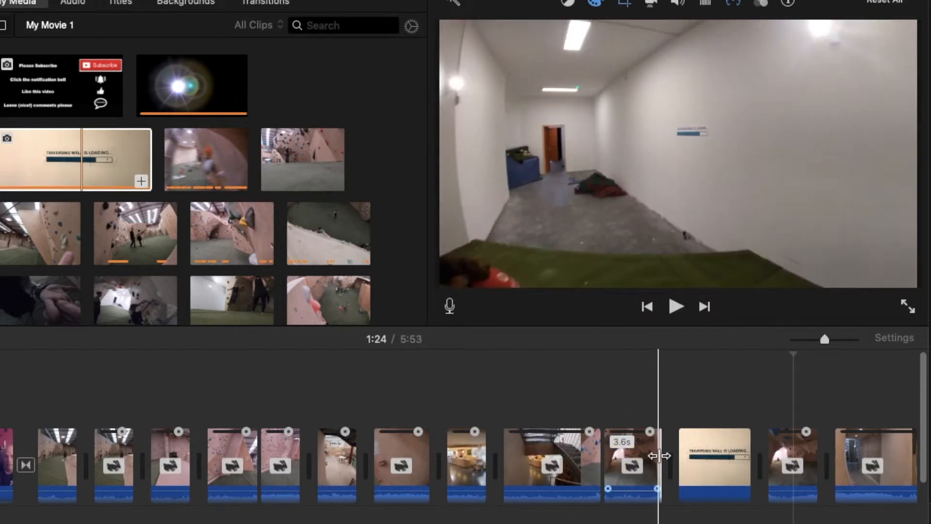
{"action": "left_click", "coordinate": [696, 462]}
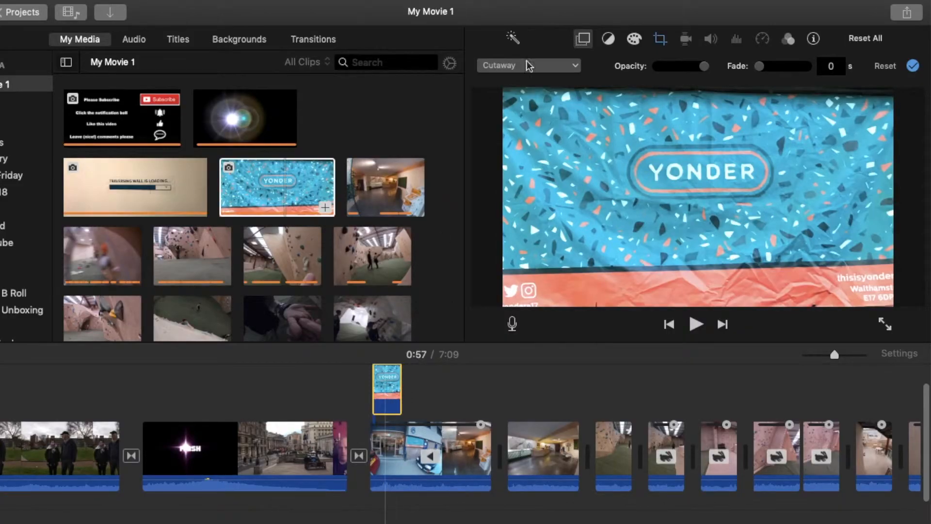
- Switch the YONDER overlay from Cutaway to Green/Blue Screen and preview the keyed logo
{"action": "left_click", "coordinate": [548, 70]}
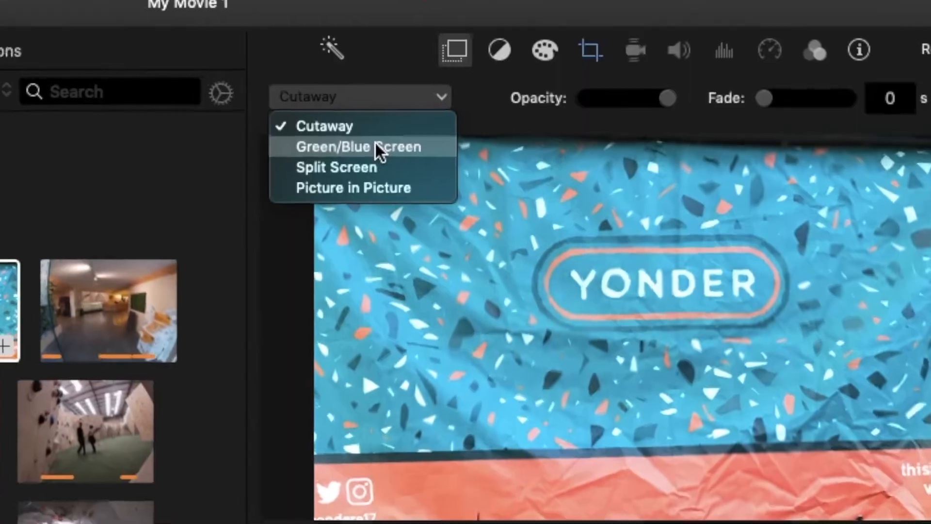
{"action": "left_click", "coordinate": [539, 97]}
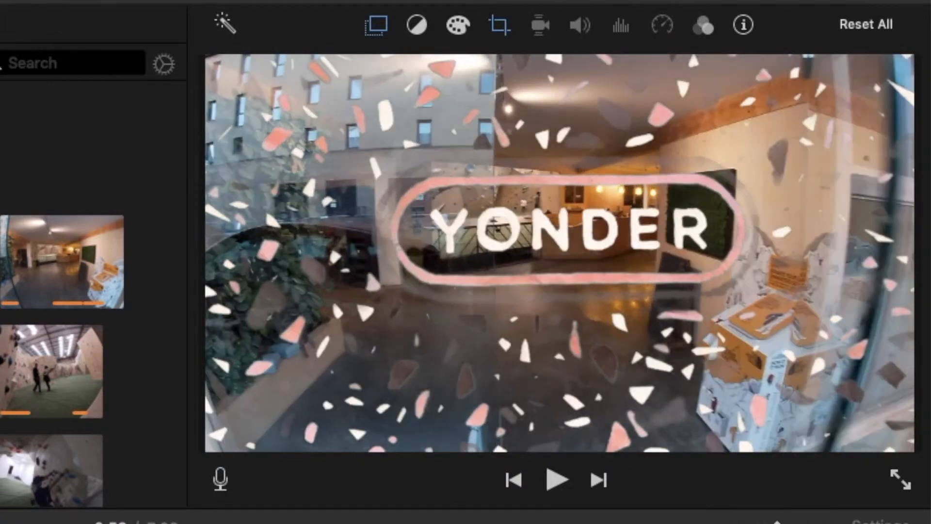
{"action": "key", "text": "space"}
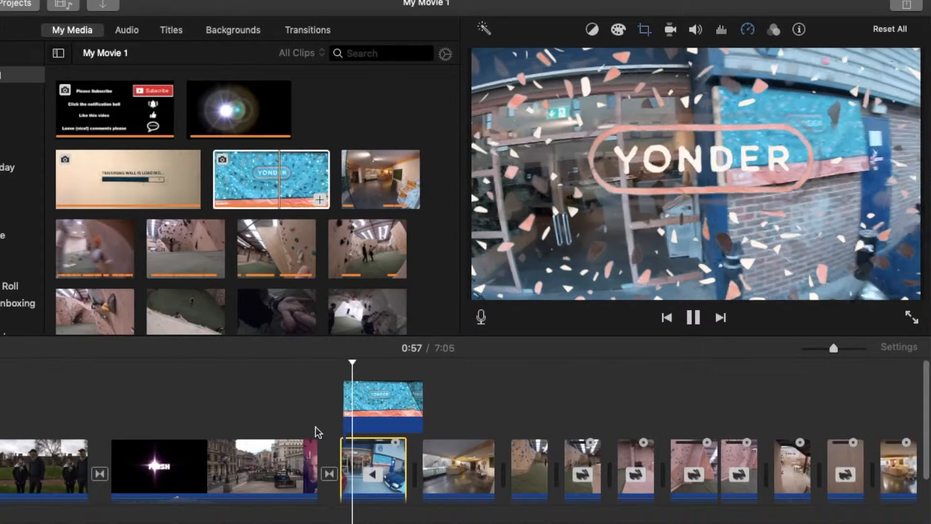
{"action": "left_click", "coordinate": [389, 463]}
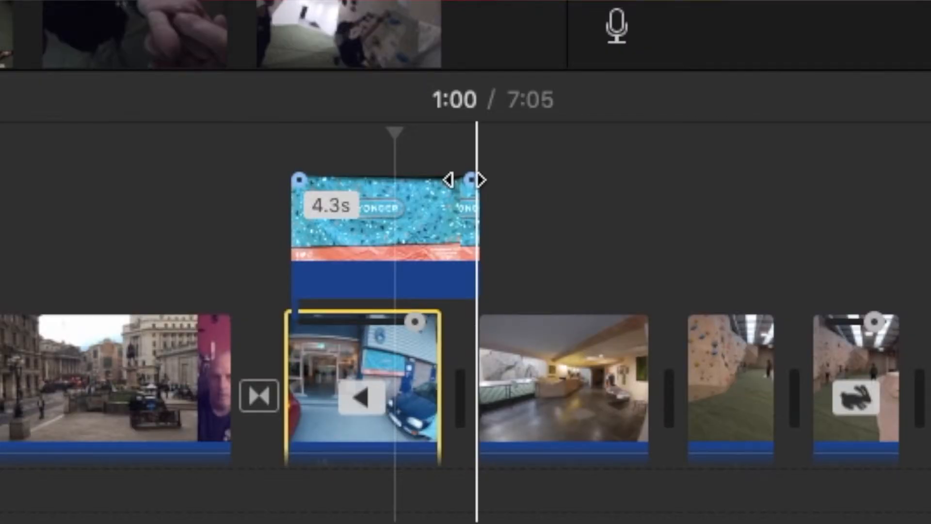
- Trim the end of the YONDER overlay to about 4.3 seconds
{"action": "left_click_drag", "start_coordinate": [464, 180], "coordinate": [457, 183]}
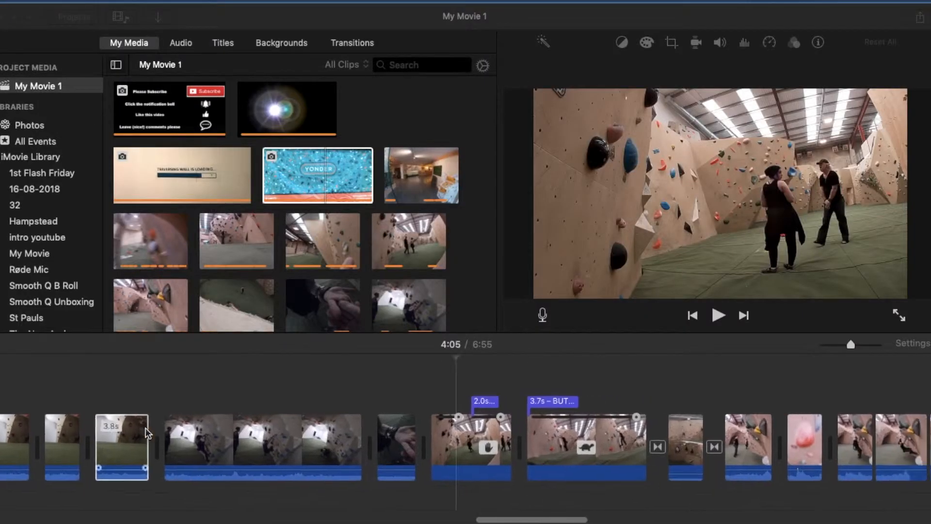
{"action": "scroll", "coordinate": [145, 432], "scroll_direction": "right", "scroll_amount": 5}
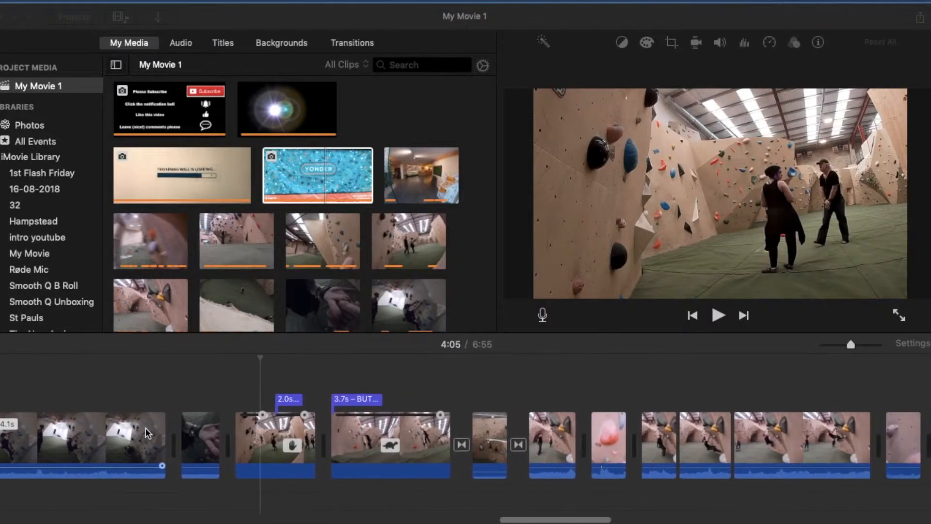
{"action": "scroll", "coordinate": [146, 432], "scroll_direction": "left", "scroll_amount": 15}
{"action": "scroll", "coordinate": [146, 432], "scroll_direction": "right", "scroll_amount": 5}
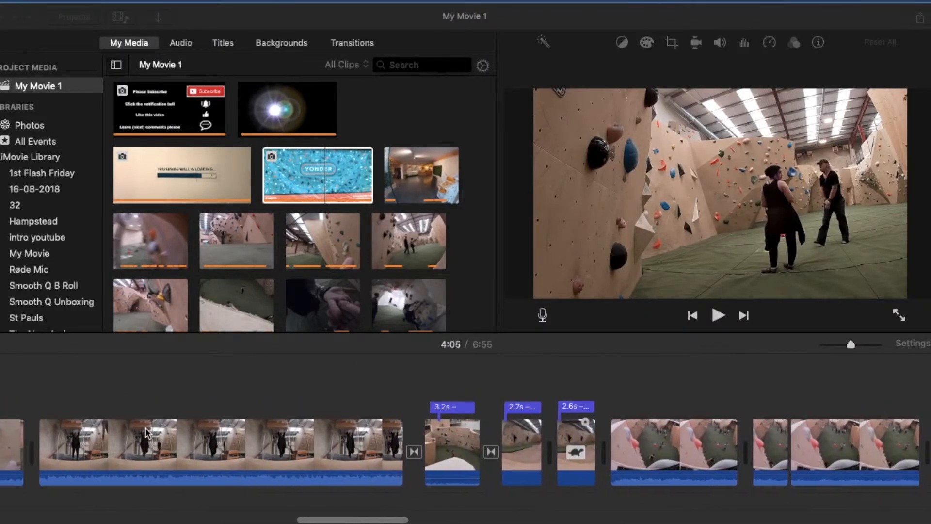
{"action": "scroll", "coordinate": [146, 432], "scroll_direction": "left", "scroll_amount": 6}
{"action": "mouse_move", "coordinate": [217, 511]}
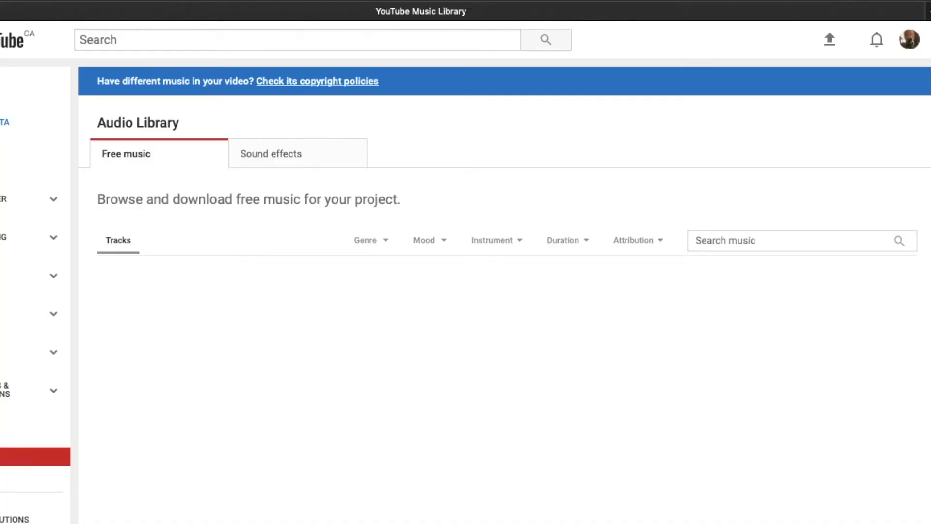
- Filter the Audio Library's free music to 'Attribution not required'
{"action": "scroll", "coordinate": [709, 141], "scroll_direction": "down", "scroll_amount": 2}
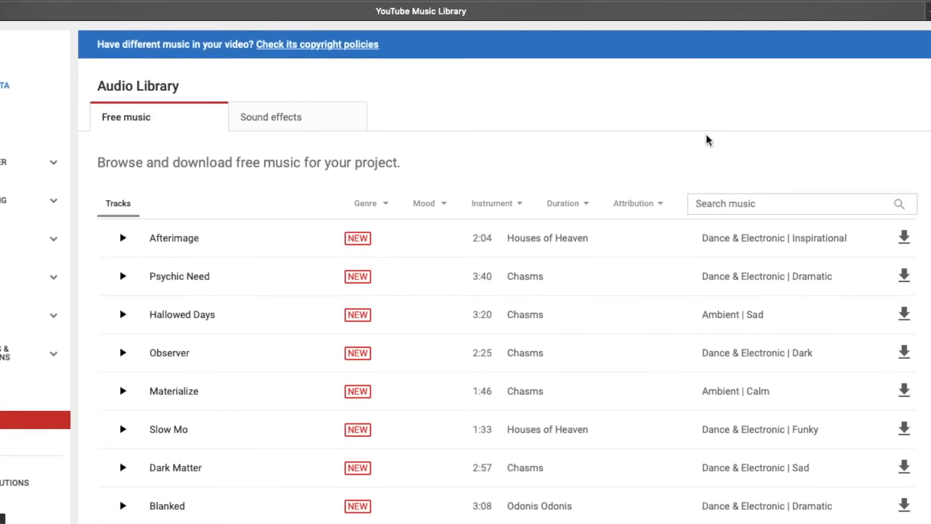
{"action": "scroll", "coordinate": [709, 141], "scroll_direction": "up", "scroll_amount": 2}
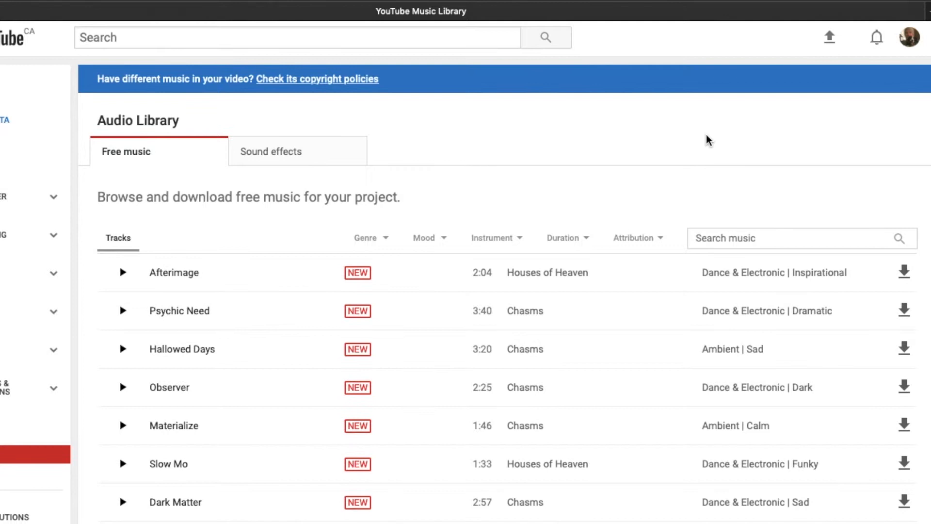
{"action": "scroll", "coordinate": [709, 141], "scroll_direction": "down", "scroll_amount": 3}
{"action": "left_click", "coordinate": [636, 183]}
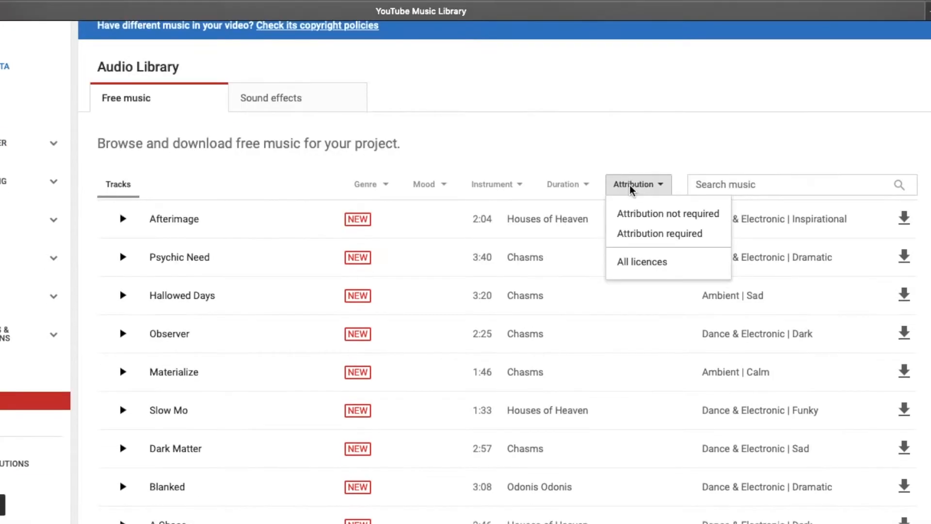
{"action": "left_click", "coordinate": [647, 222]}
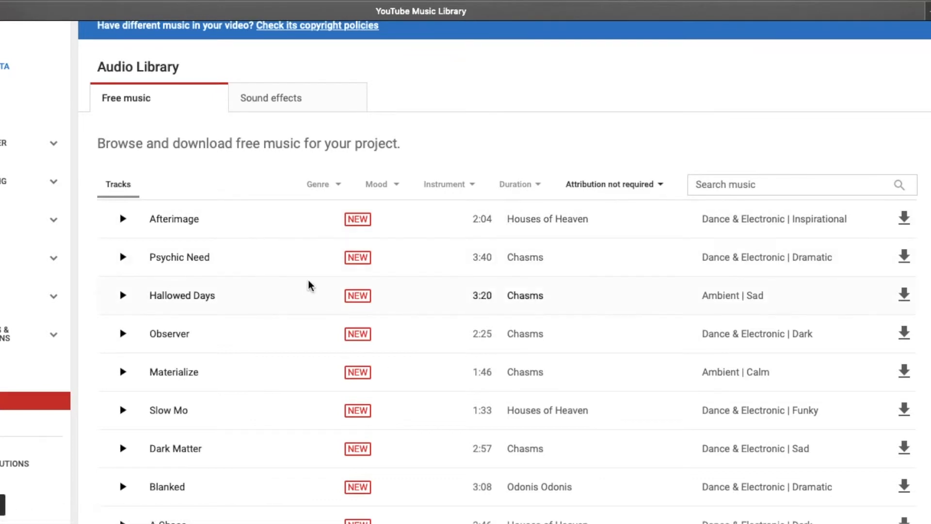
- Play and then stop the preview of the track Slow Mo
{"action": "scroll", "coordinate": [307, 282], "scroll_direction": "down", "scroll_amount": 3}
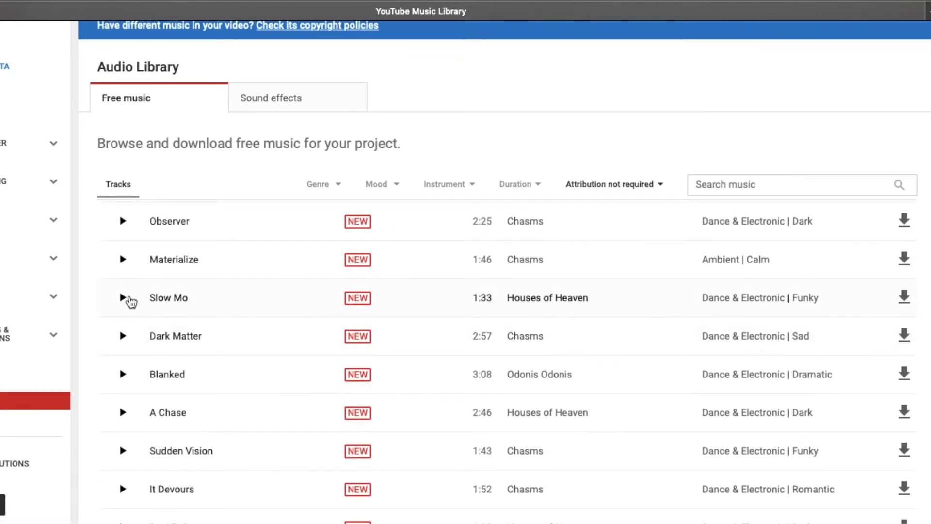
{"action": "left_click", "coordinate": [122, 299]}
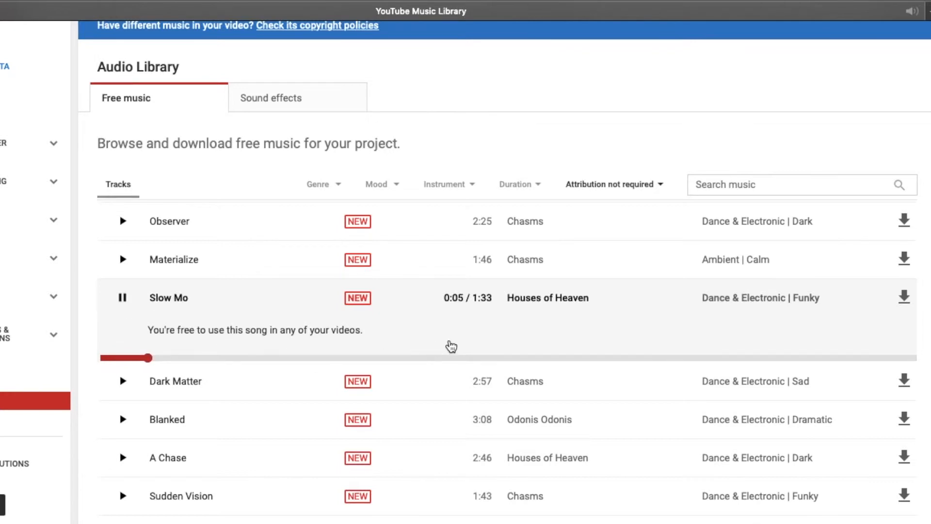
{"action": "left_click", "coordinate": [122, 298]}
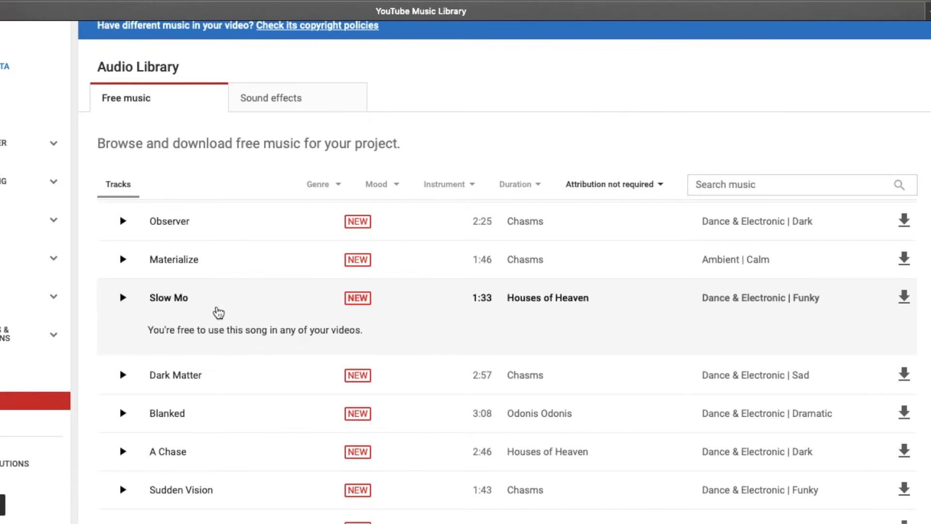
{"action": "scroll", "coordinate": [218, 312], "scroll_direction": "down", "scroll_amount": 3}
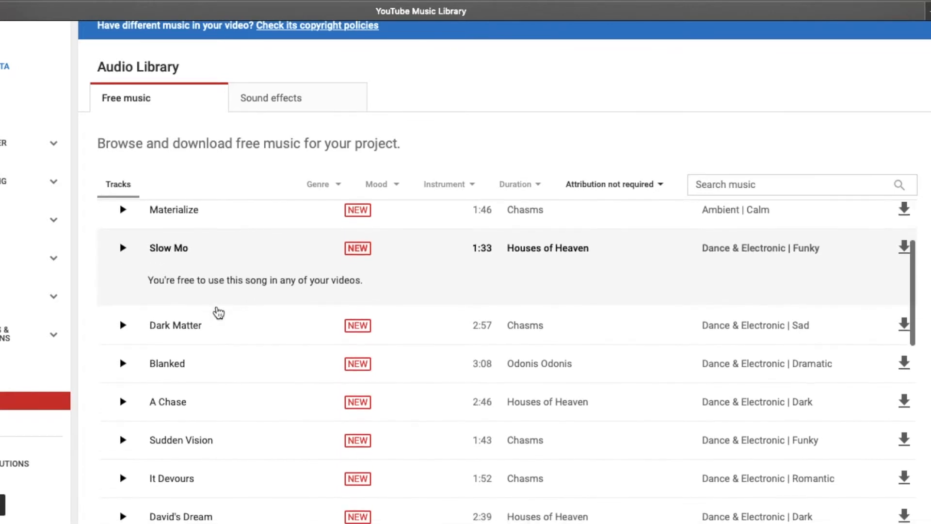
{"action": "scroll", "coordinate": [219, 313], "scroll_direction": "down", "scroll_amount": 8}
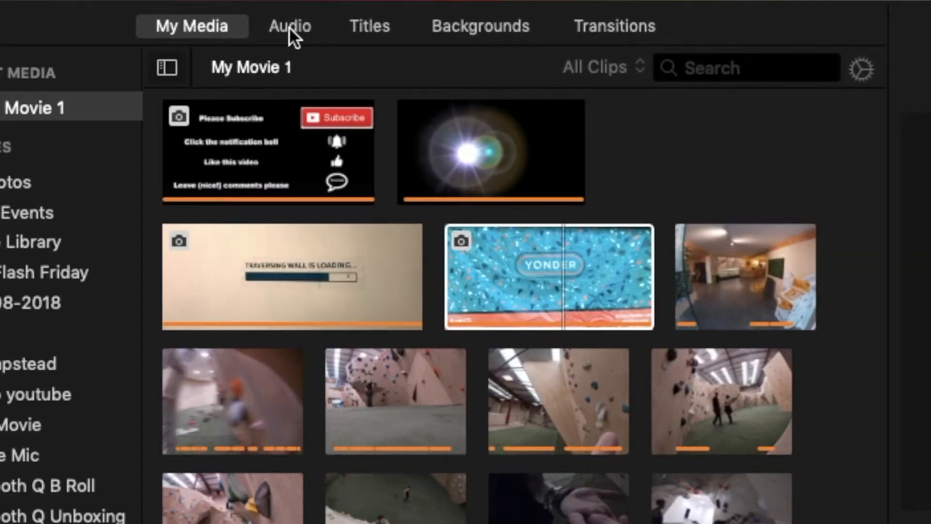
- Bring up the iTunes song list and preview the 3:45 track Cubic_Z
{"action": "left_click", "coordinate": [290, 28]}
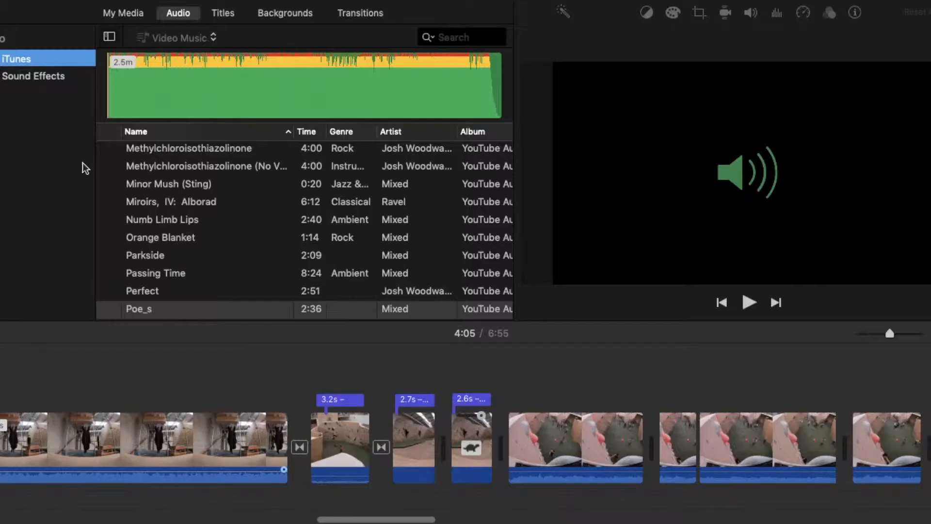
{"action": "scroll", "coordinate": [158, 240], "scroll_direction": "down", "scroll_amount": 4}
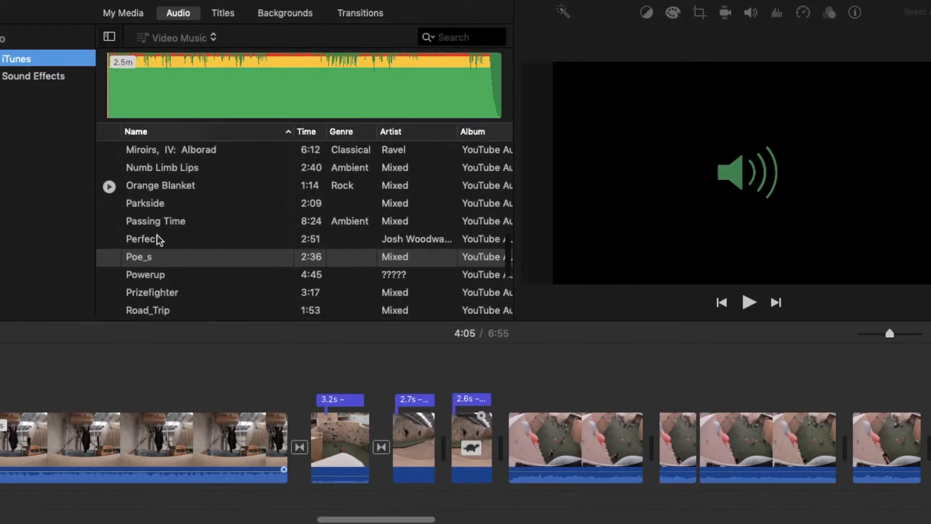
{"action": "scroll", "coordinate": [158, 239], "scroll_direction": "up", "scroll_amount": 10}
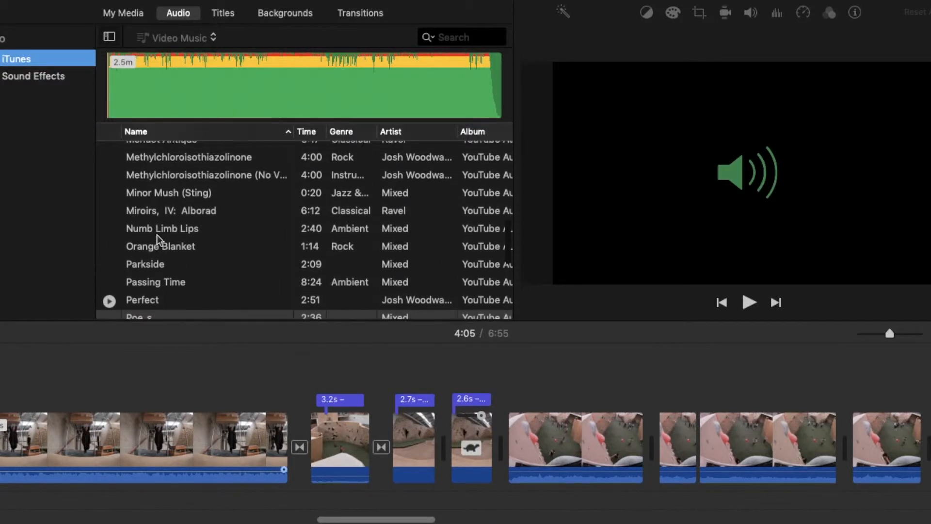
{"action": "scroll", "coordinate": [159, 240], "scroll_direction": "up", "scroll_amount": 10}
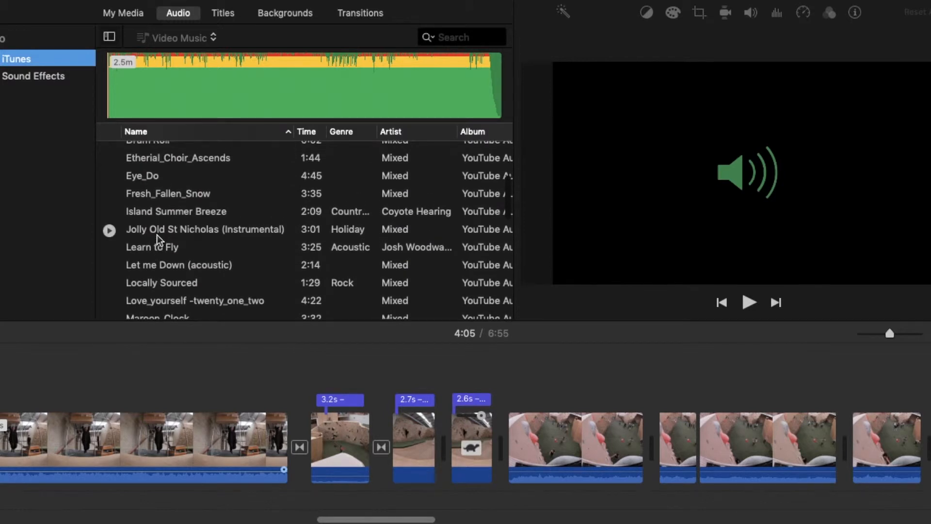
{"action": "scroll", "coordinate": [158, 240], "scroll_direction": "up", "scroll_amount": 5}
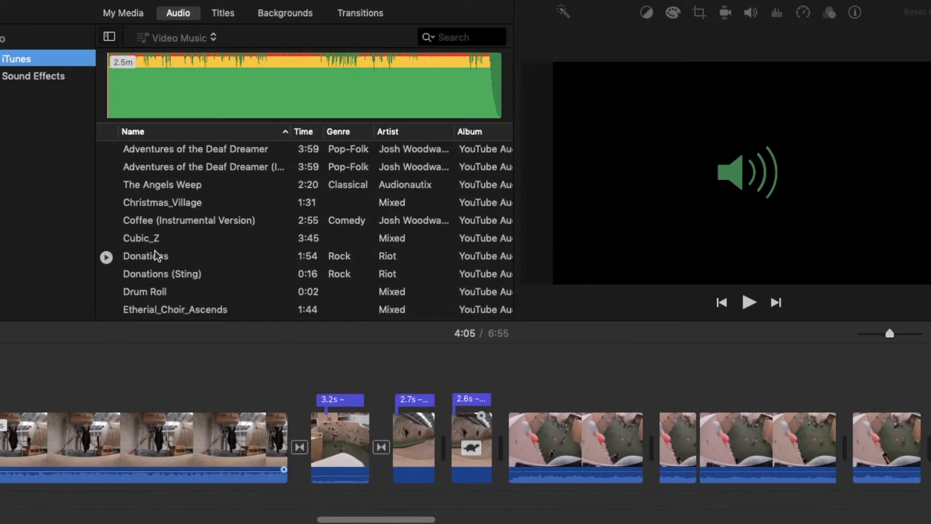
{"action": "left_click", "coordinate": [146, 241]}
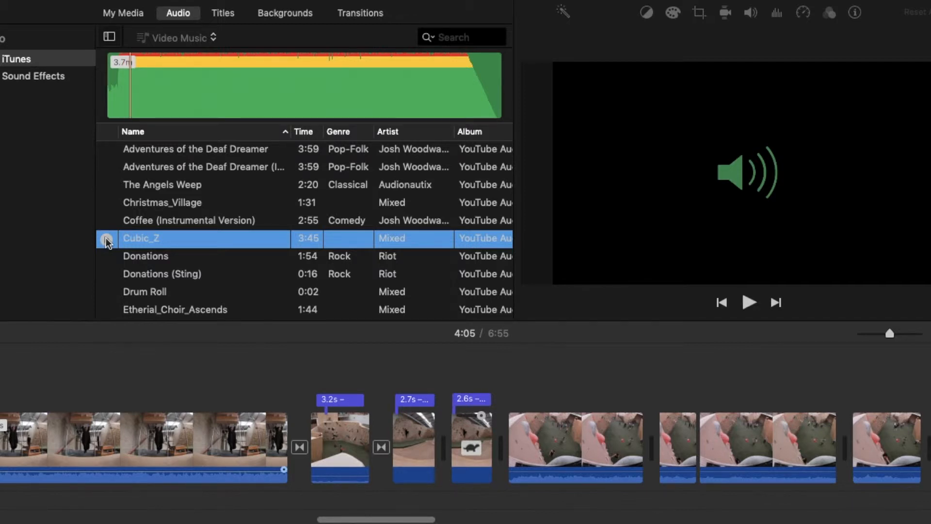
- Add Cubic_Z as background music under the Yonder clip with a roughly 3-second fade-in
{"action": "scroll", "coordinate": [167, 380], "scroll_direction": "left", "scroll_amount": 10}
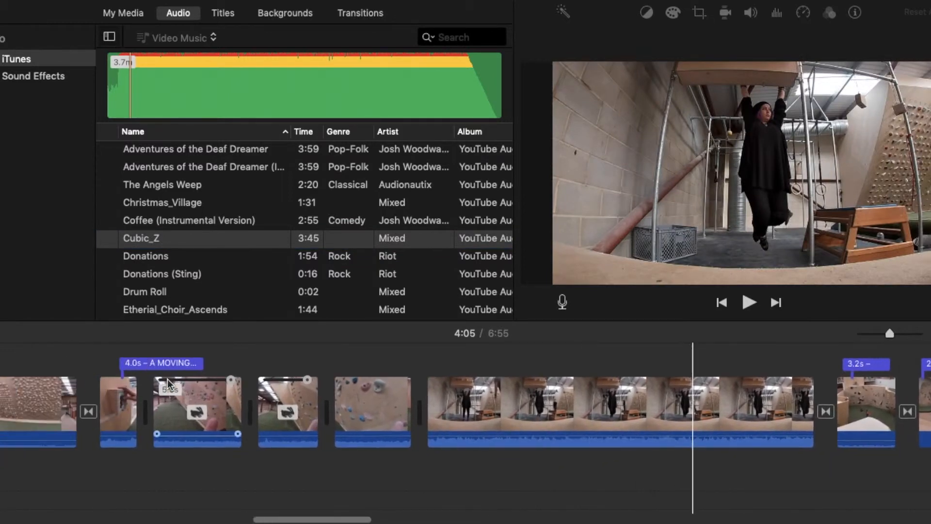
{"action": "scroll", "coordinate": [167, 381], "scroll_direction": "left", "scroll_amount": 15}
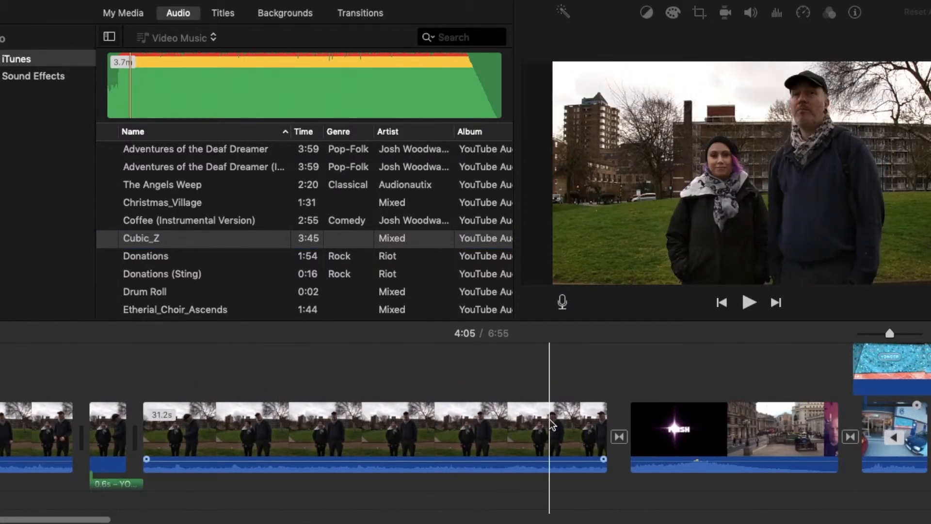
{"action": "scroll", "coordinate": [552, 426], "scroll_direction": "right", "scroll_amount": 4}
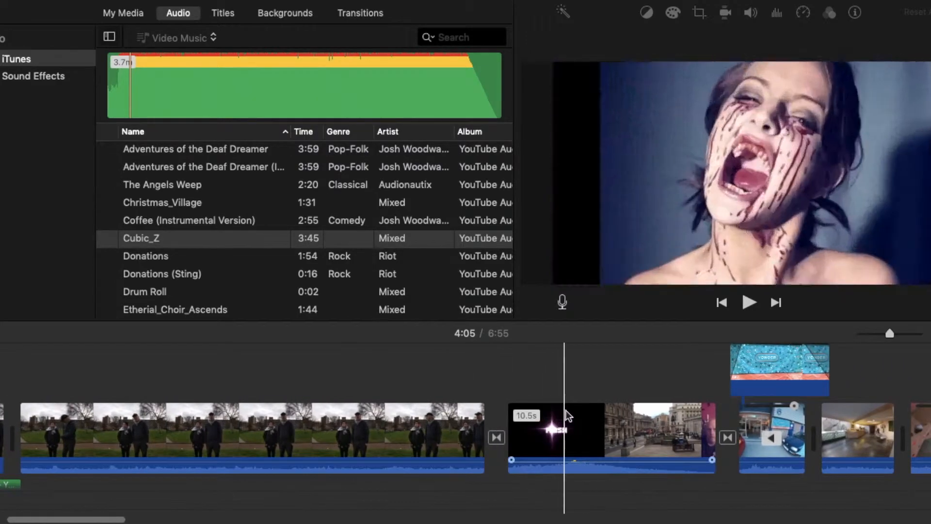
{"action": "scroll", "coordinate": [625, 422], "scroll_direction": "right", "scroll_amount": 4}
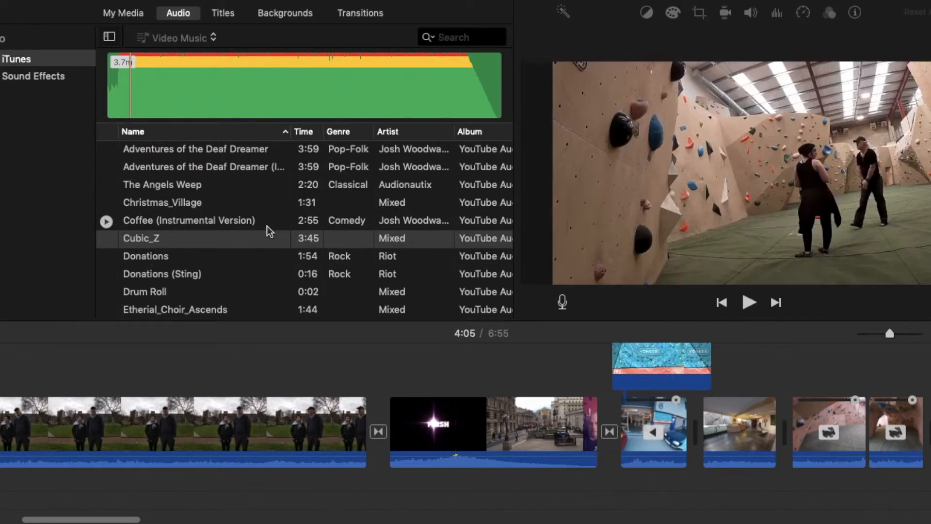
{"action": "left_click", "coordinate": [225, 245]}
{"action": "left_click_drag", "start_coordinate": [661, 466], "coordinate": [631, 500]}
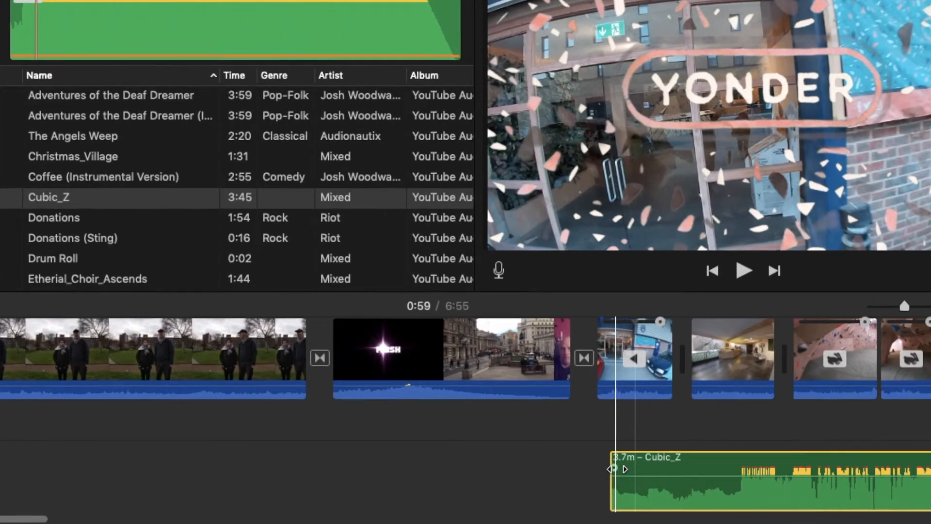
{"action": "left_click_drag", "start_coordinate": [611, 469], "coordinate": [665, 468]}
{"action": "left_click_drag", "start_coordinate": [604, 440], "coordinate": [617, 440]}
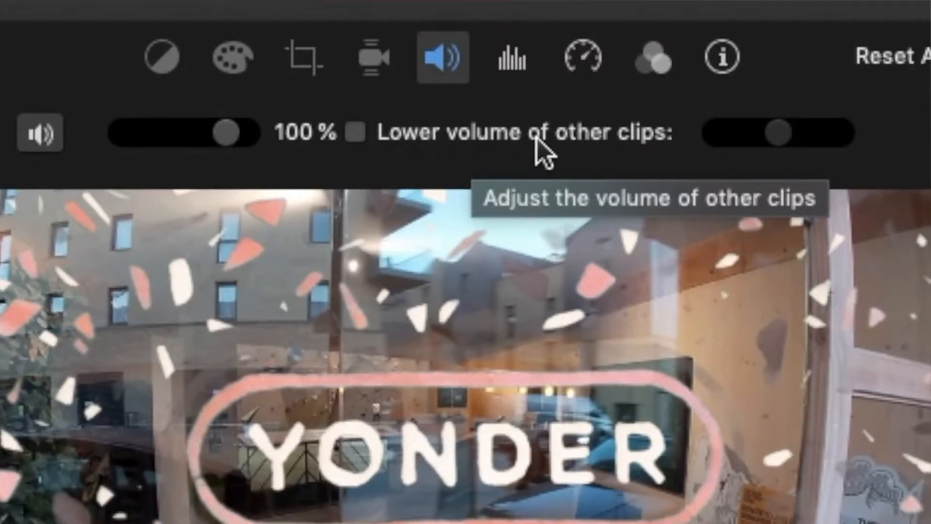
- Turn on 'Lower volume of other clips' for Cubic_Z, then preview the 4:45 song Powerup
{"action": "left_click", "coordinate": [358, 131]}
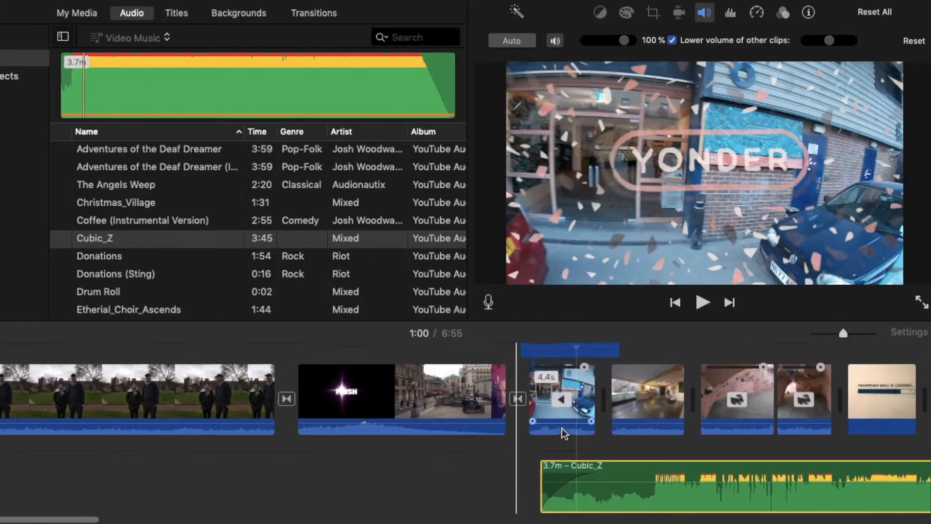
{"action": "scroll", "coordinate": [564, 434], "scroll_direction": "right", "scroll_amount": 10}
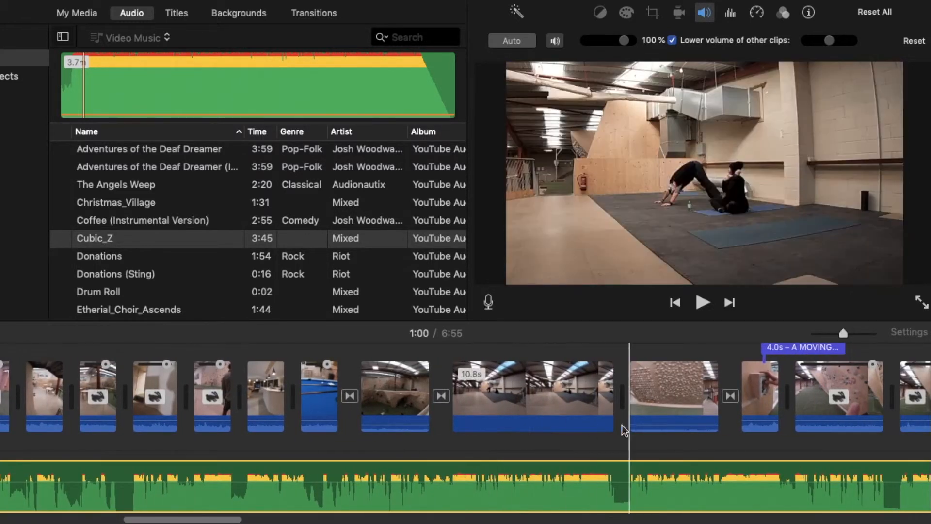
{"action": "scroll", "coordinate": [718, 451], "scroll_direction": "right", "scroll_amount": 10}
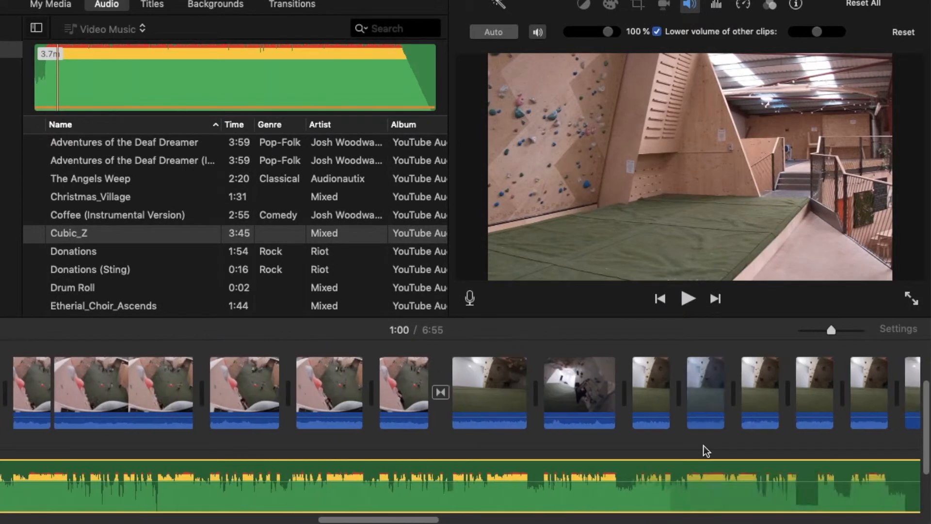
{"action": "scroll", "coordinate": [707, 452], "scroll_direction": "right", "scroll_amount": 10}
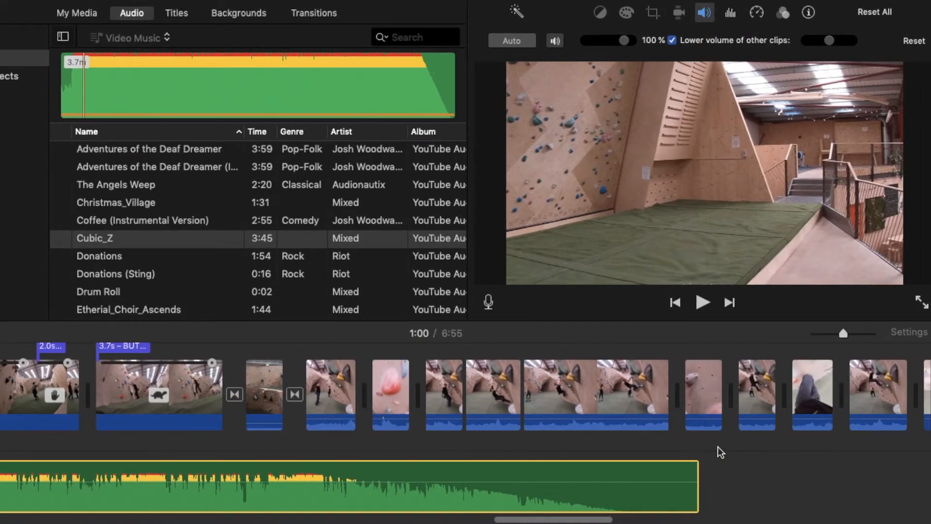
{"action": "scroll", "coordinate": [699, 456], "scroll_direction": "right", "scroll_amount": 3}
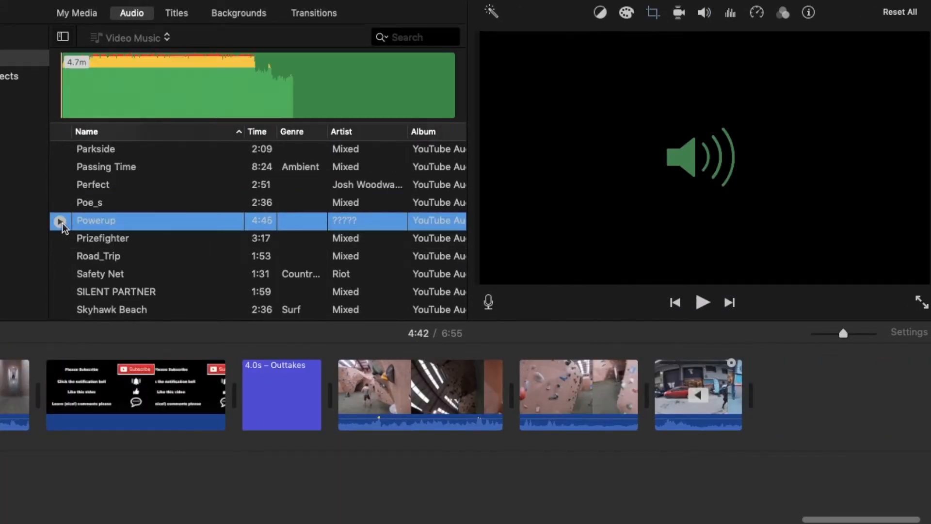
{"action": "left_click", "coordinate": [59, 222]}
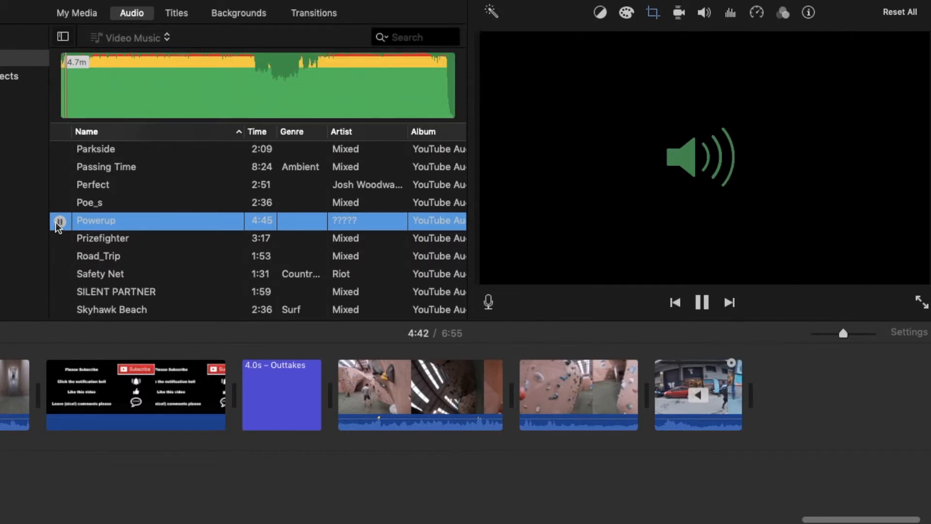
- Add Powerup as a second music track following Cubic_Z
{"action": "left_click", "coordinate": [241, 437]}
{"action": "scroll", "coordinate": [241, 441], "scroll_direction": "left", "scroll_amount": 15}
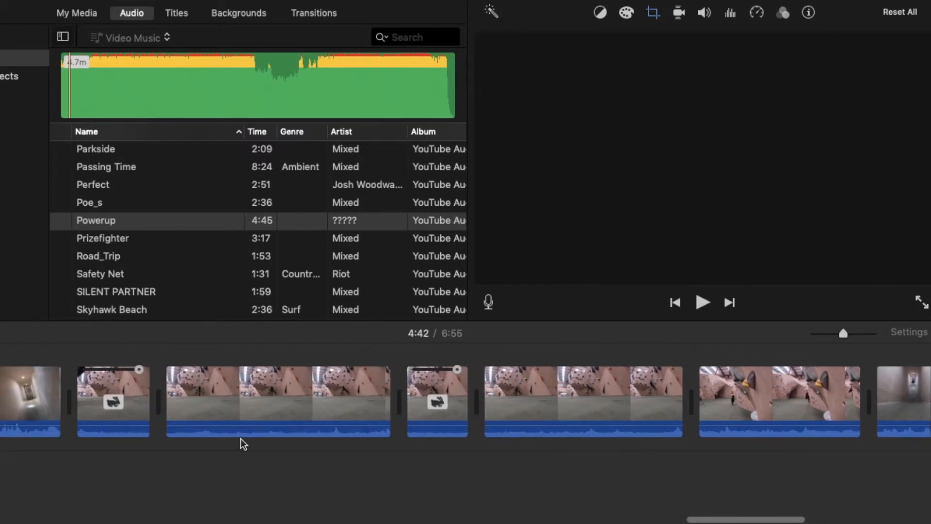
{"action": "scroll", "coordinate": [241, 441], "scroll_direction": "left", "scroll_amount": 10}
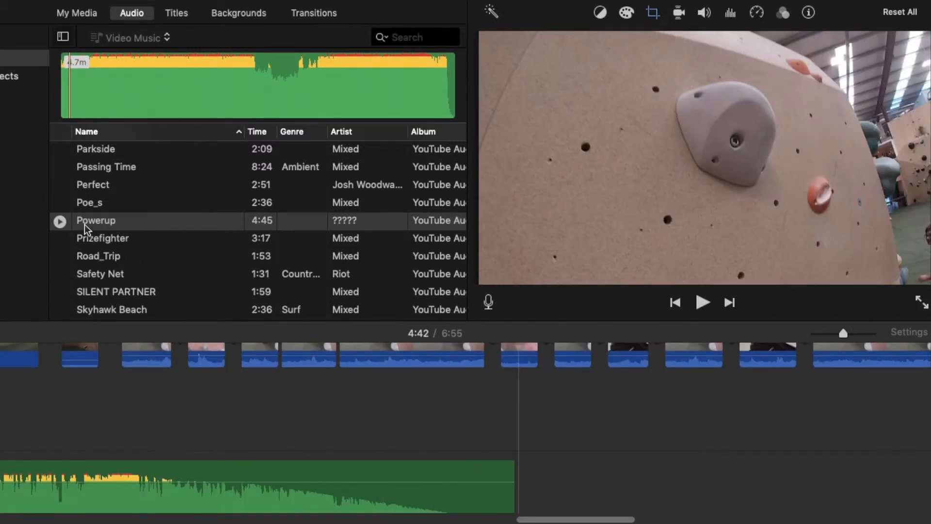
{"action": "left_click", "coordinate": [86, 224]}
{"action": "left_click_drag", "start_coordinate": [542, 451], "coordinate": [294, 467]}
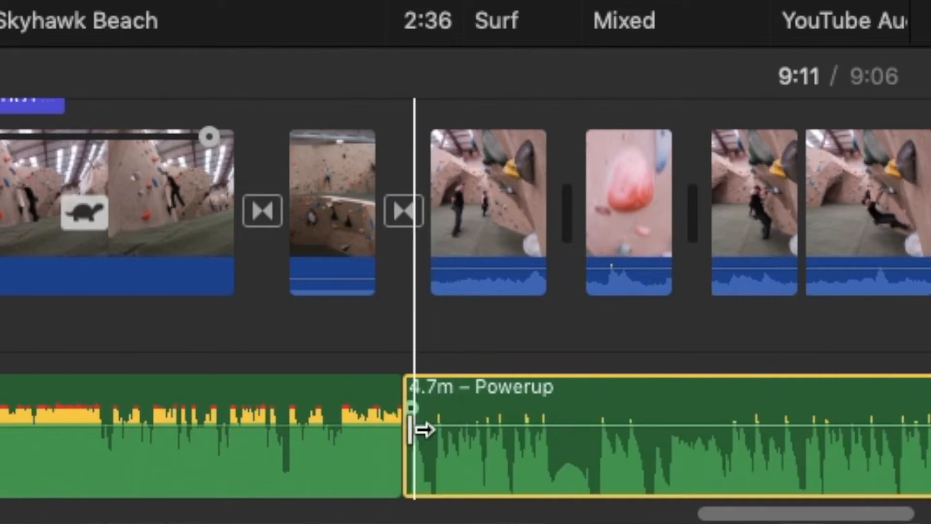
- Shorten the end of Cubic_Z so it fades out into Powerup
{"action": "left_click", "coordinate": [378, 450]}
{"action": "left_click_drag", "start_coordinate": [394, 410], "coordinate": [309, 407]}
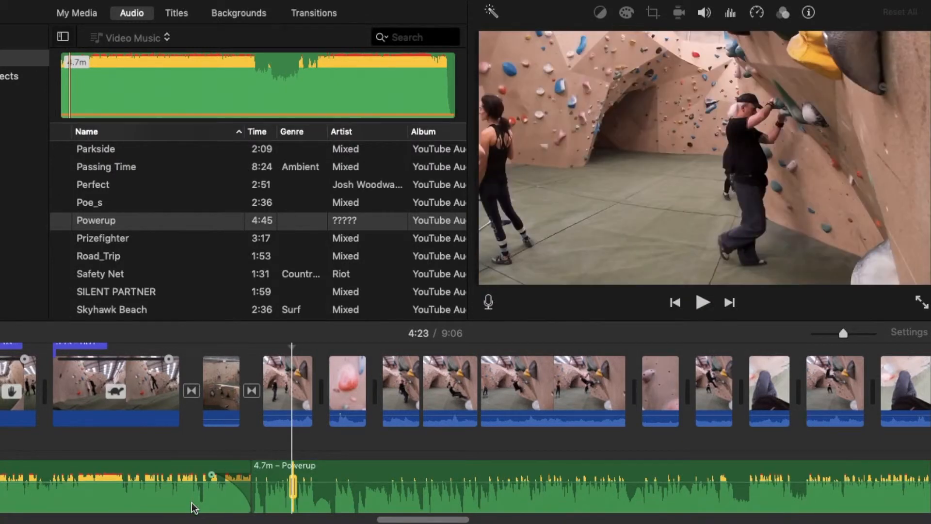
{"action": "scroll", "coordinate": [194, 505], "scroll_direction": "left", "scroll_amount": 15}
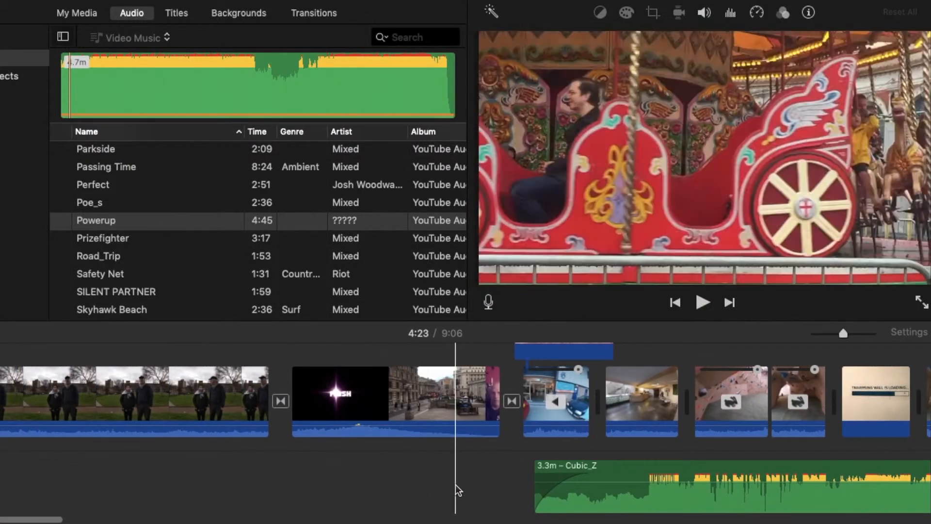